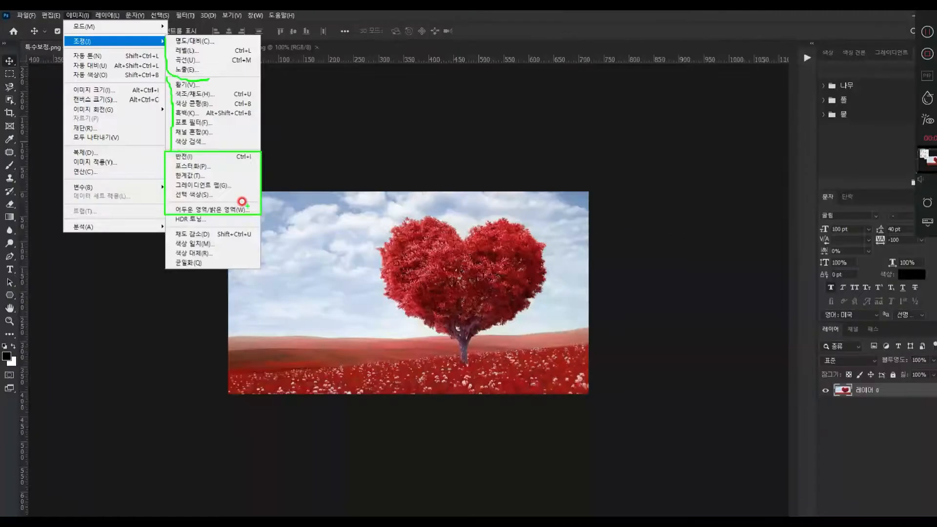
Step: Invert the colours of the heart-tree photo and invert them back
key(Escape)
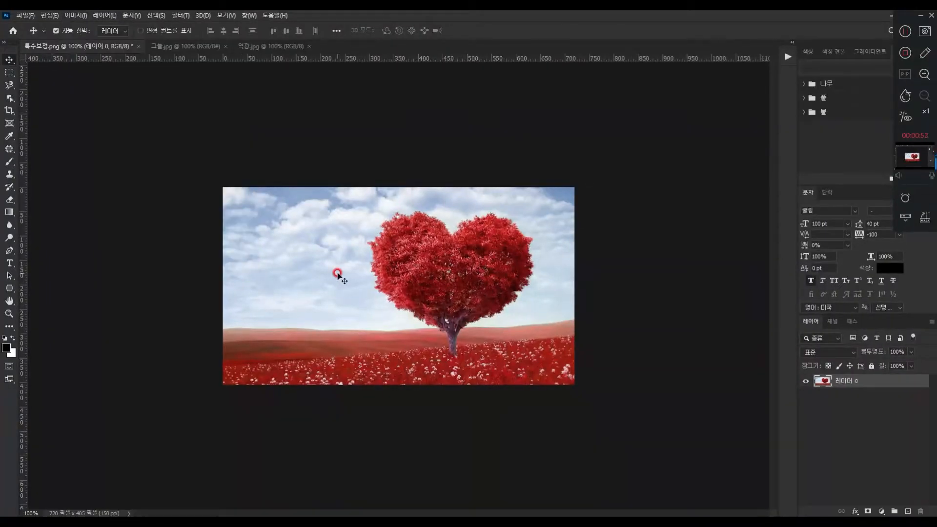
click(86, 15)
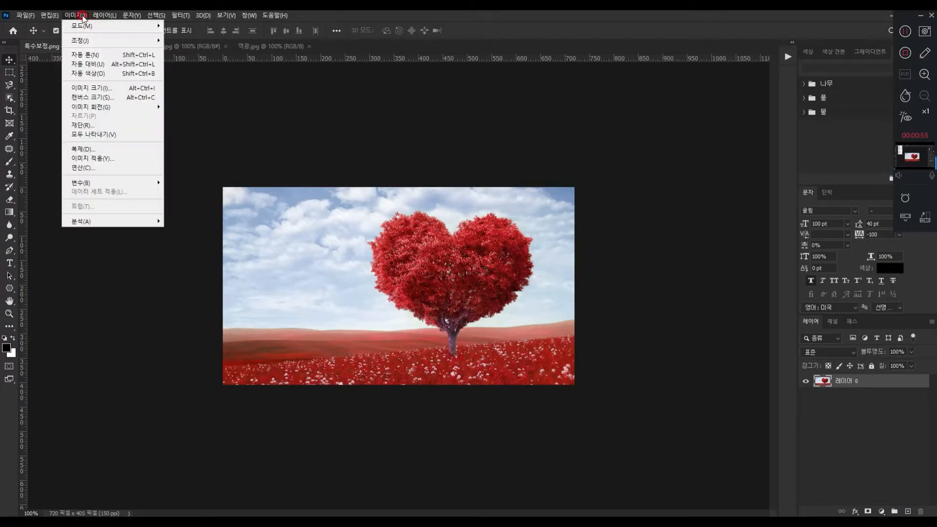
click(89, 40)
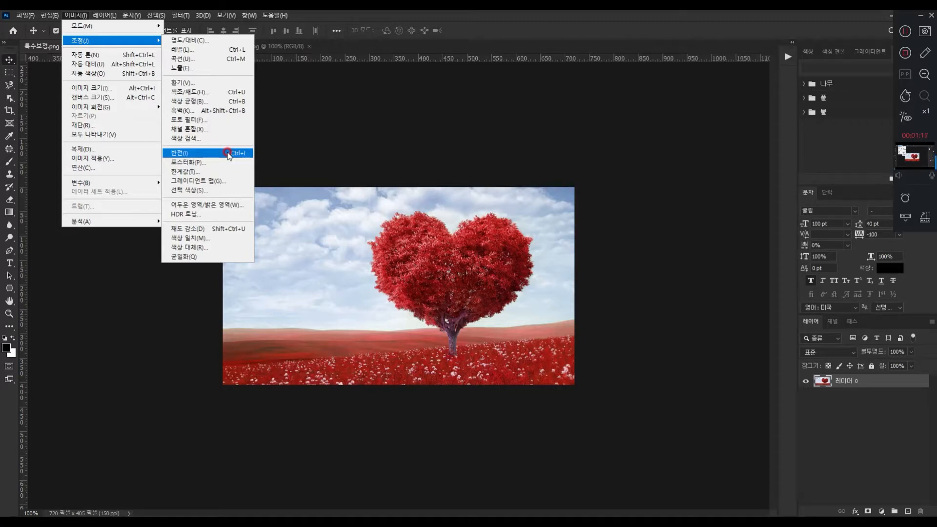
click(228, 153)
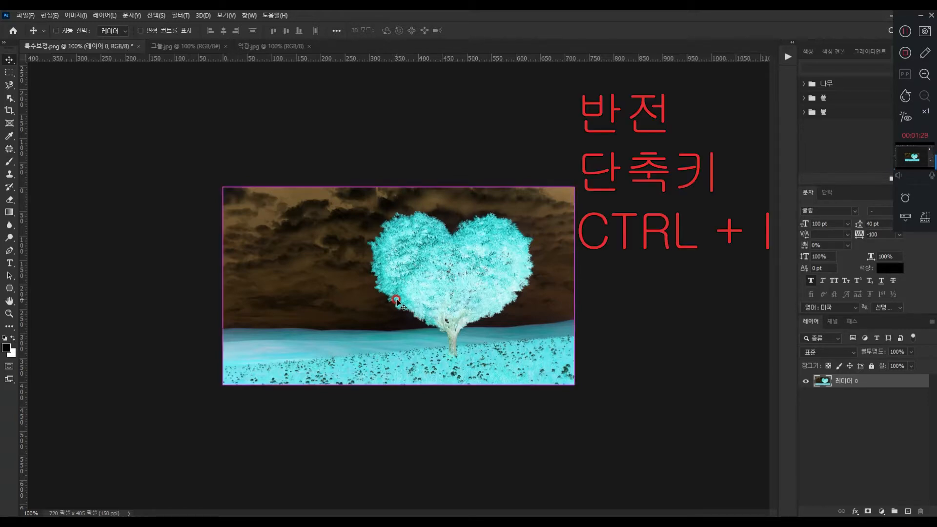
key(ctrl+i)
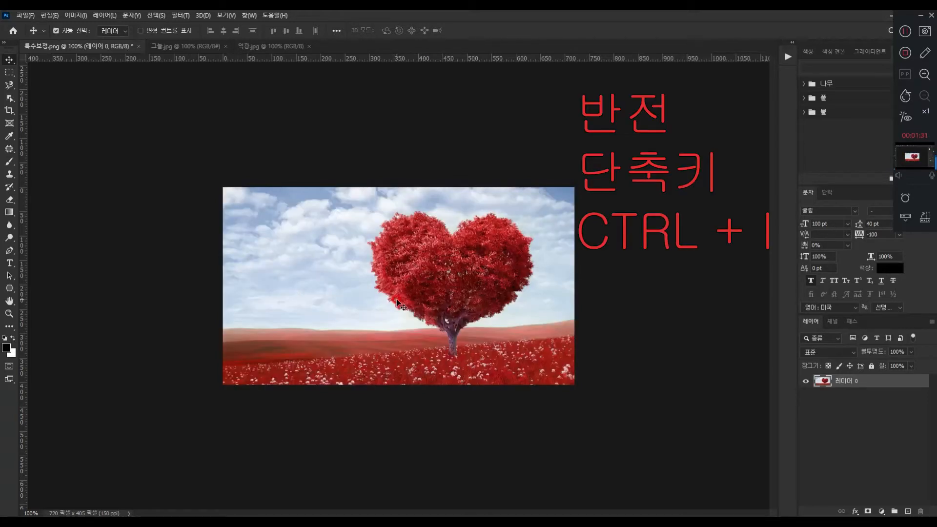
click(410, 326)
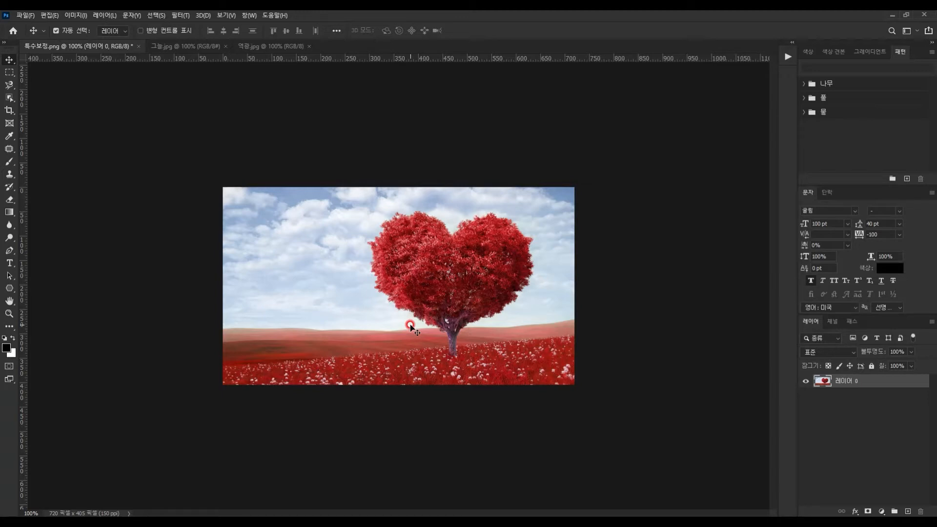
Step: Apply the Invert adjustment to the heart-tree photo again and undo it
click(76, 15)
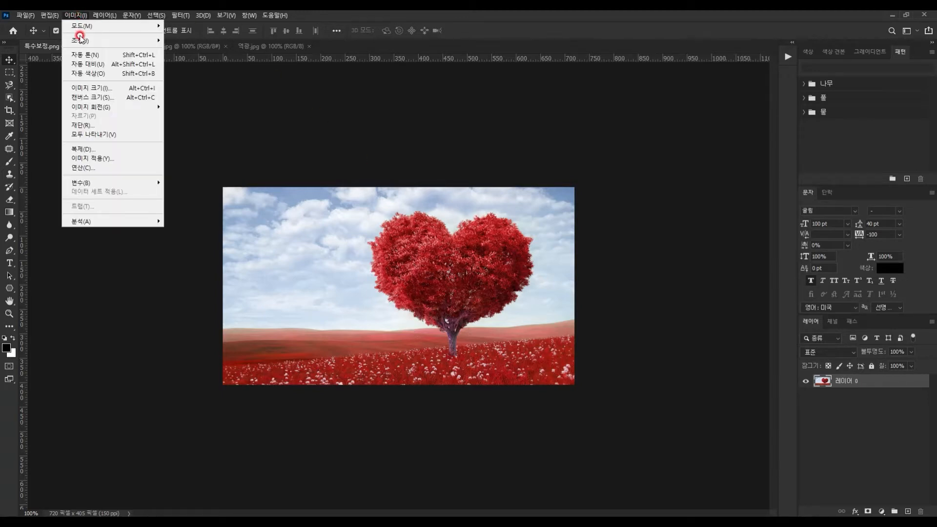
mouse_move(90, 41)
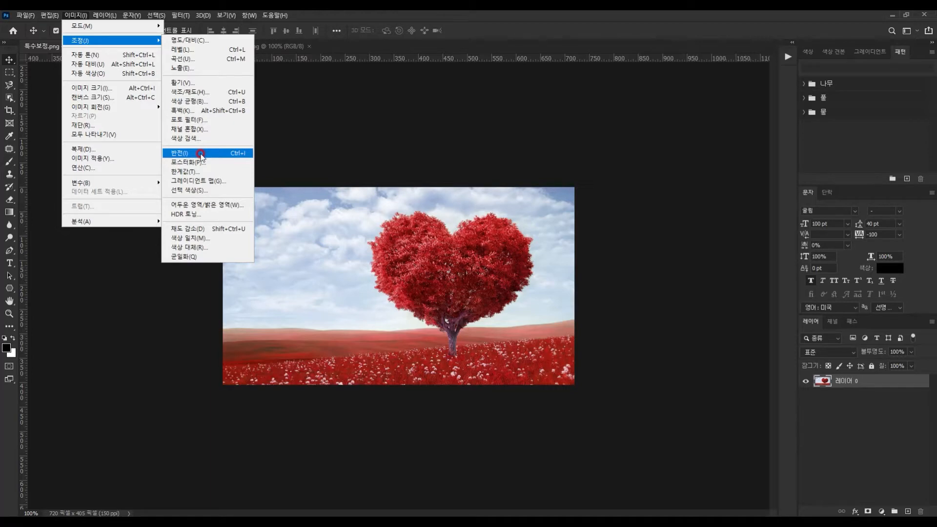
click(201, 154)
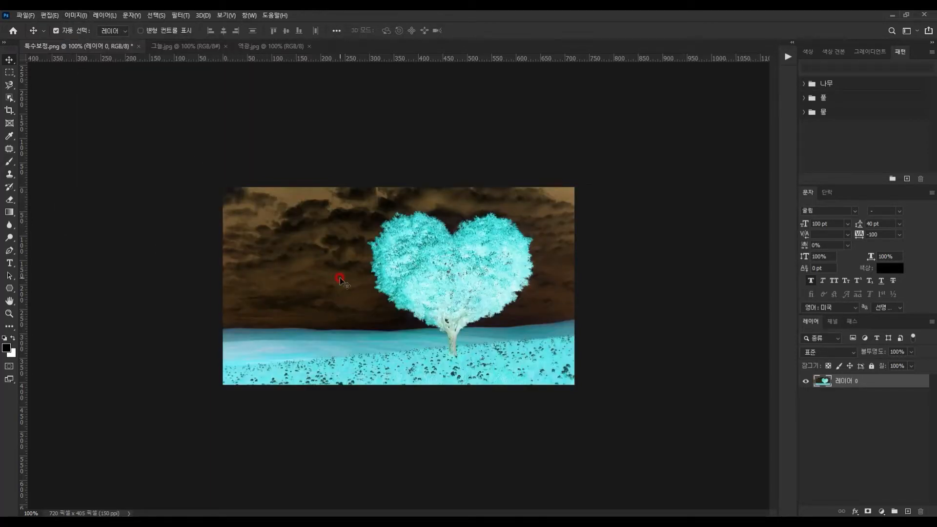
key(ctrl+z)
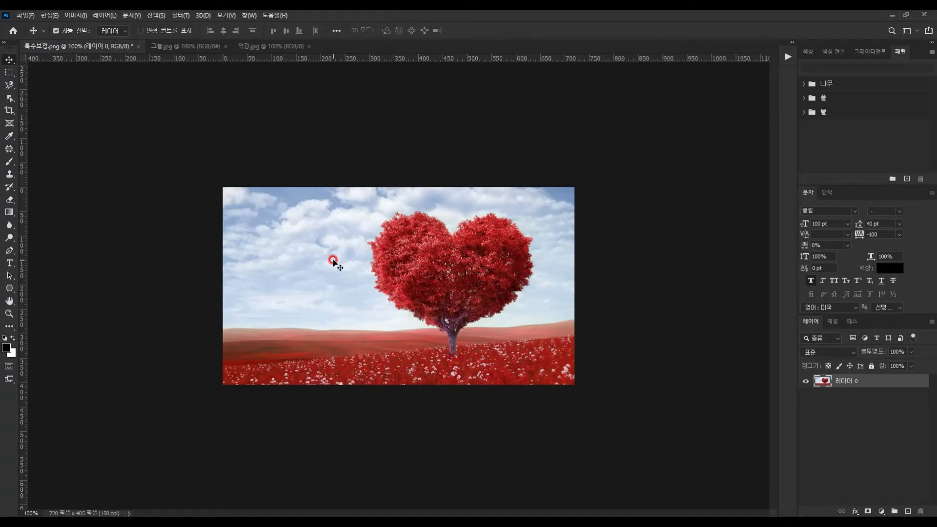
Step: Open the Posterize adjustment for the photo and raise its levels to 255
click(83, 15)
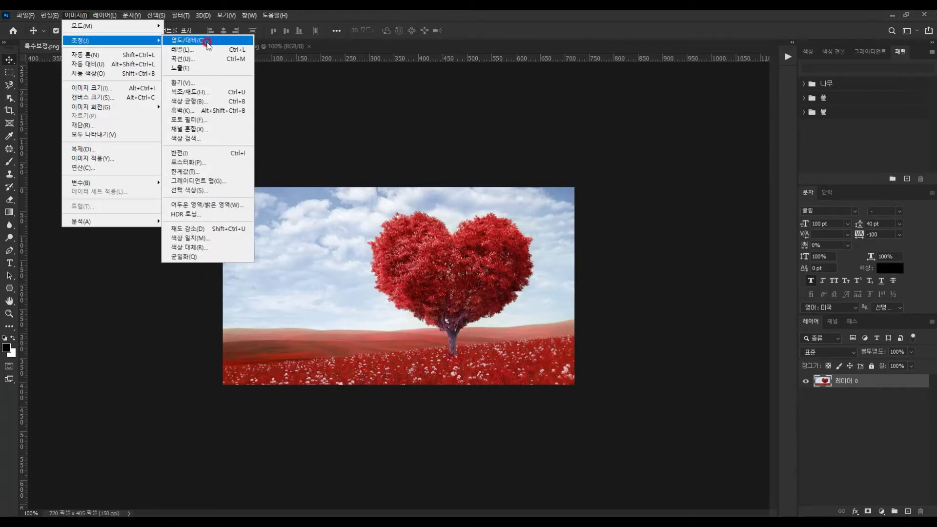
click(218, 163)
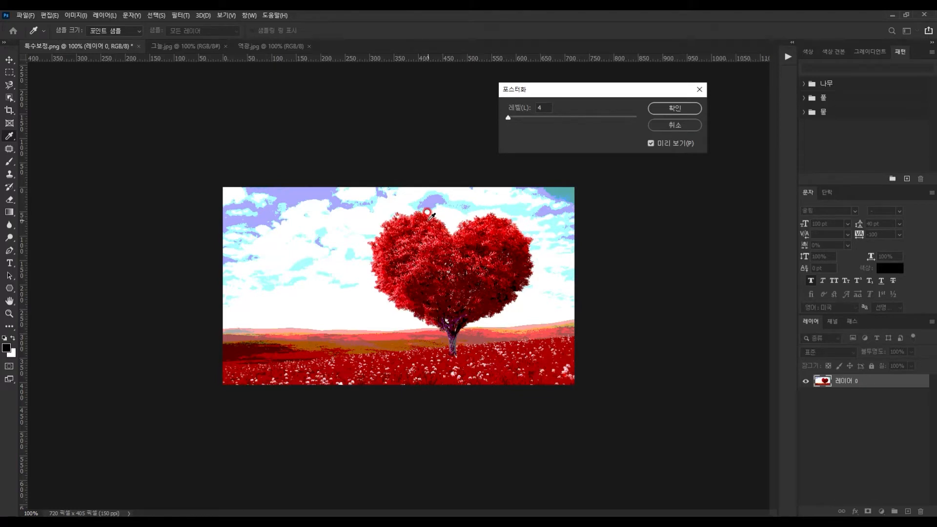
click(531, 126)
click(541, 132)
drag(545, 106, 533, 112)
click(464, 163)
click(517, 139)
click(534, 119)
drag(508, 119, 530, 118)
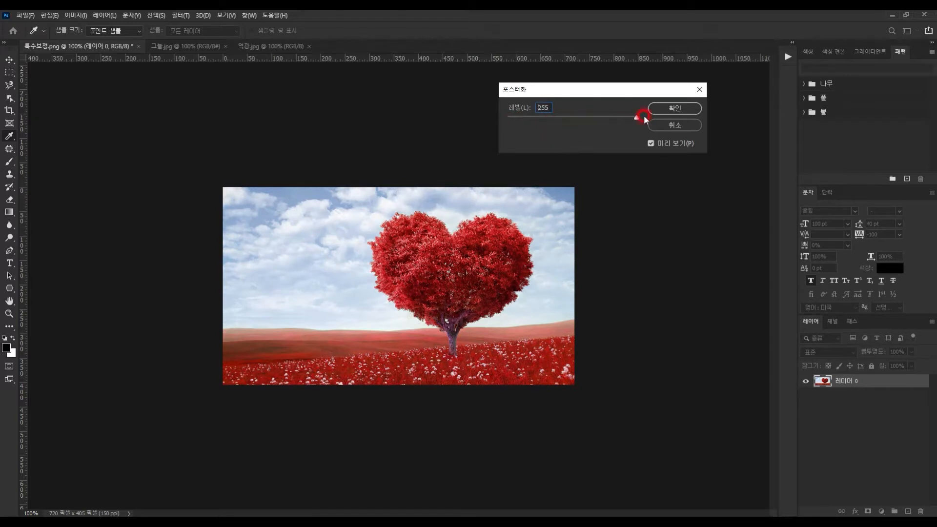
drag(644, 117, 645, 117)
Step: Lower the Posterize levels to about 81 and compare the image with the preview off and on
click(652, 144)
click(639, 134)
click(651, 143)
drag(638, 119, 549, 123)
click(651, 143)
click(650, 143)
scroll(393, 267, up, 5)
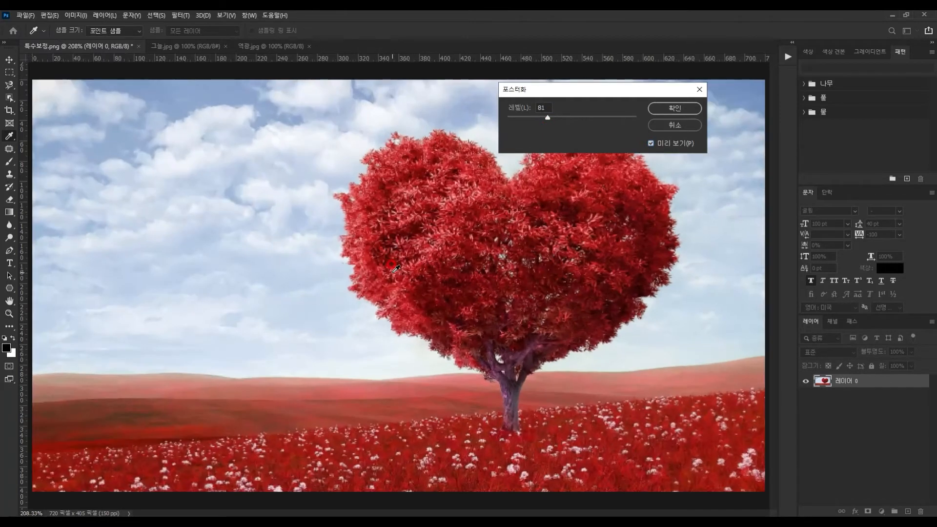
click(651, 143)
click(650, 143)
Step: Try a Posterize level of 11 and cancel the adjustment
mouse_move(547, 118)
mouse_down()
mouse_move(639, 116)
mouse_move(546, 115)
mouse_up()
drag(543, 119, 512, 121)
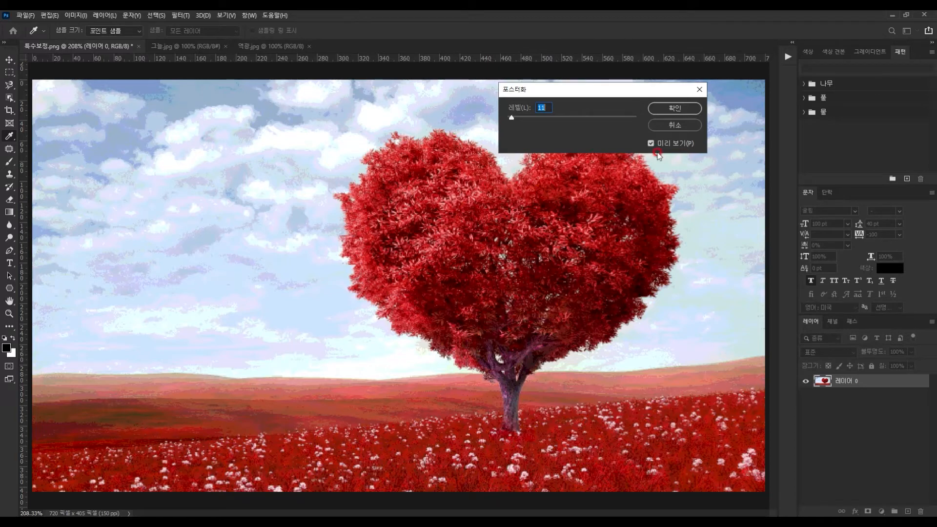
key(alt)
text(4)
click(684, 123)
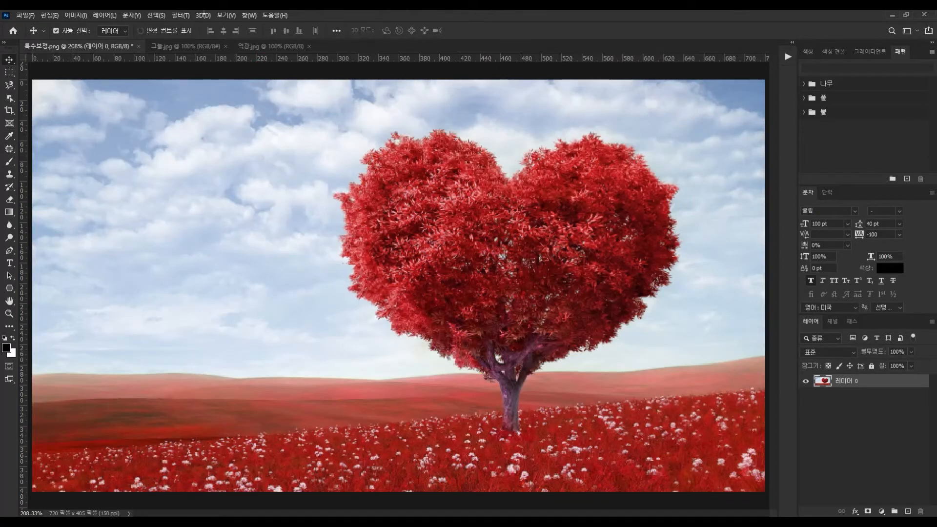
Step: Open the Threshold adjustment for the photo and compare the image with the preview off and on
click(76, 19)
mouse_move(78, 39)
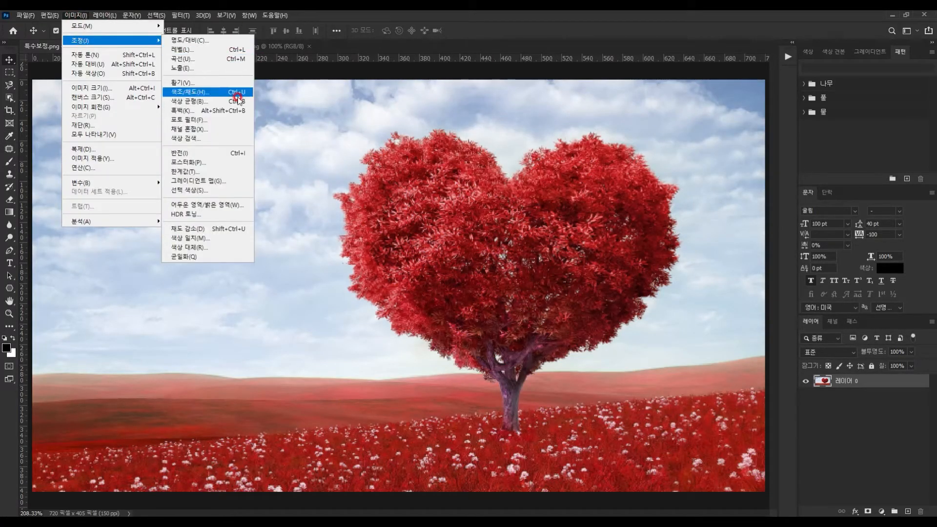
click(232, 175)
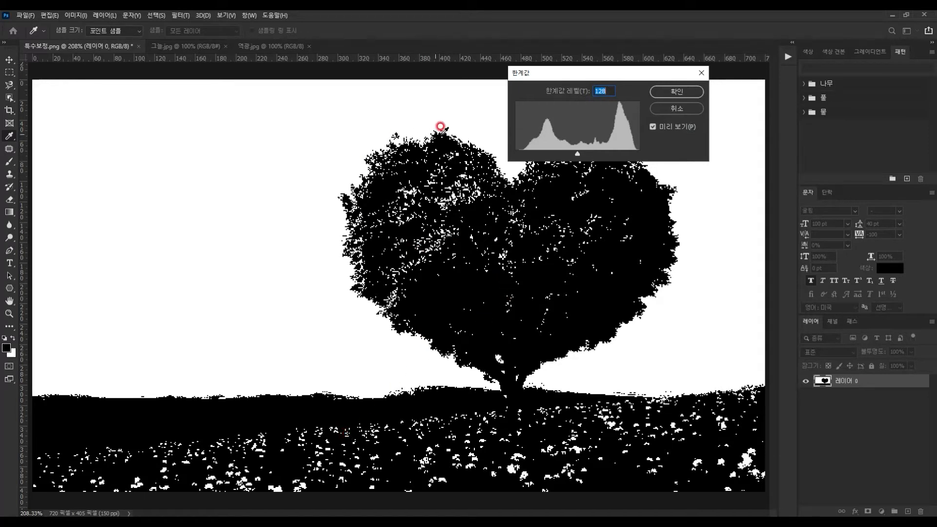
click(653, 127)
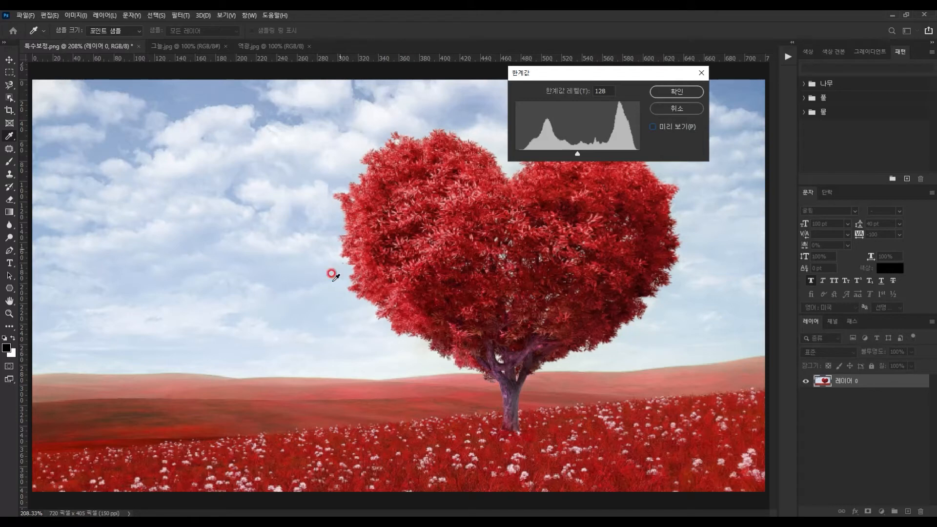
click(683, 126)
drag(559, 284, 564, 324)
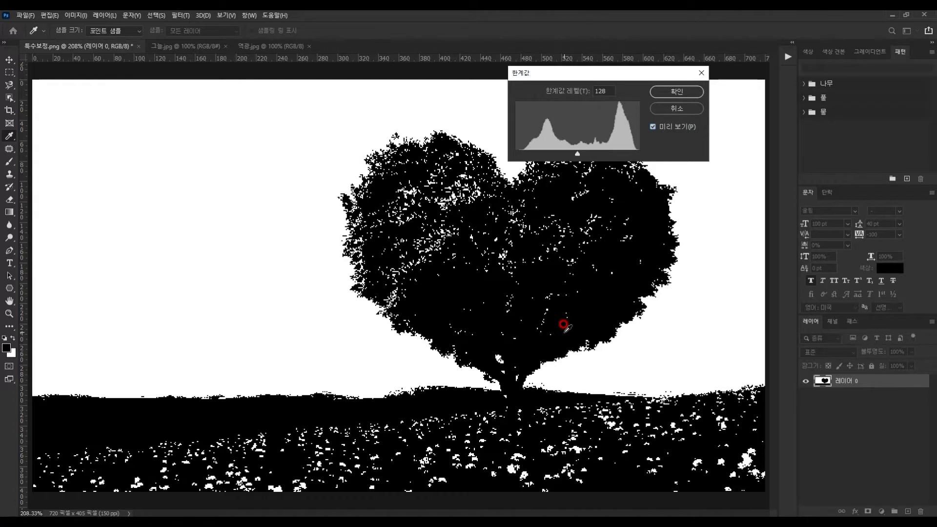
drag(564, 324, 660, 320)
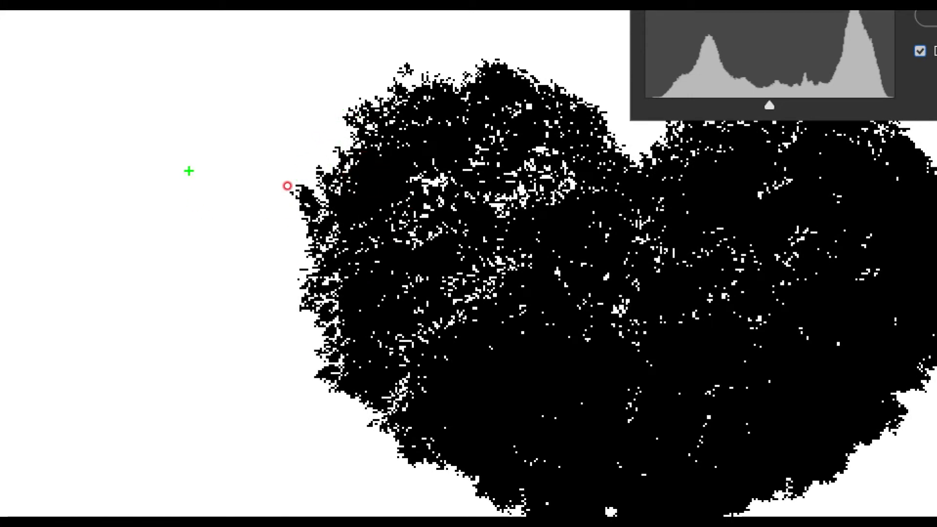
drag(116, 114, 116, 303)
mouse_move(116, 112)
mouse_down()
mouse_move(305, 124)
mouse_move(312, 291)
mouse_move(240, 385)
mouse_move(86, 236)
mouse_up()
mouse_move(232, 157)
mouse_down()
mouse_move(212, 281)
mouse_move(264, 294)
mouse_up()
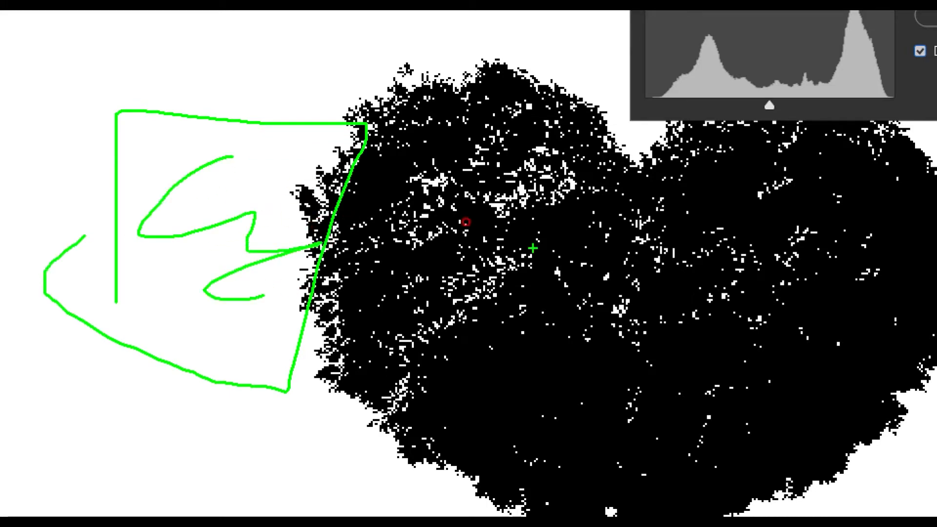
drag(24, 67, 34, 449)
drag(56, 363, 34, 452)
mouse_move(43, 13)
mouse_down()
mouse_move(251, 46)
mouse_move(359, 515)
mouse_up()
mouse_move(247, 515)
mouse_down()
mouse_move(59, 476)
mouse_move(76, 390)
mouse_up()
mouse_move(178, 225)
mouse_down()
mouse_move(286, 274)
mouse_move(286, 184)
mouse_move(308, 253)
mouse_up()
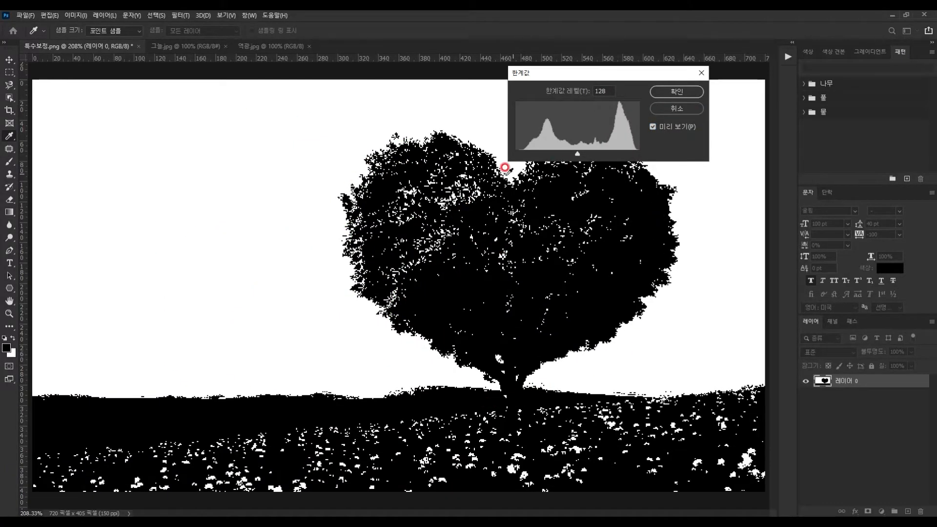
Step: Try Threshold levels of 97, 102 and 146 on the photo and cancel the adjustment
drag(578, 155, 563, 153)
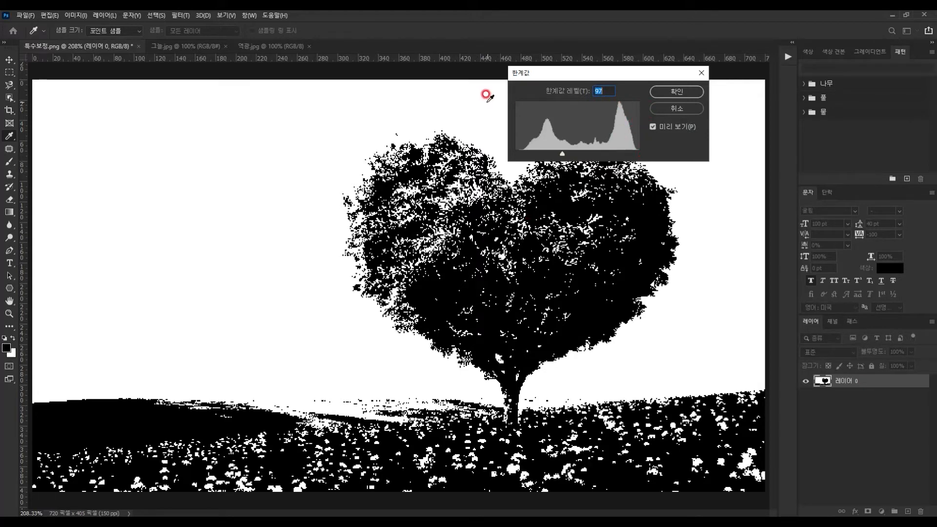
click(562, 151)
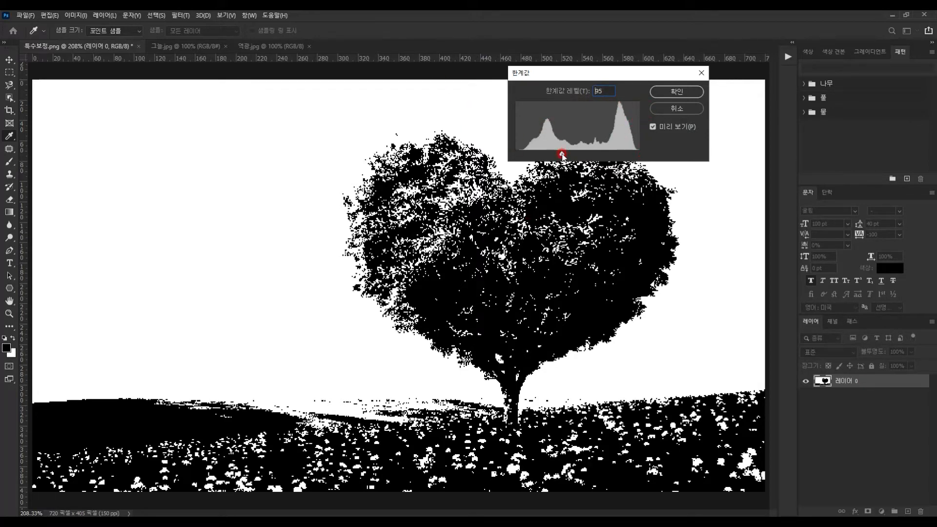
drag(562, 152, 565, 151)
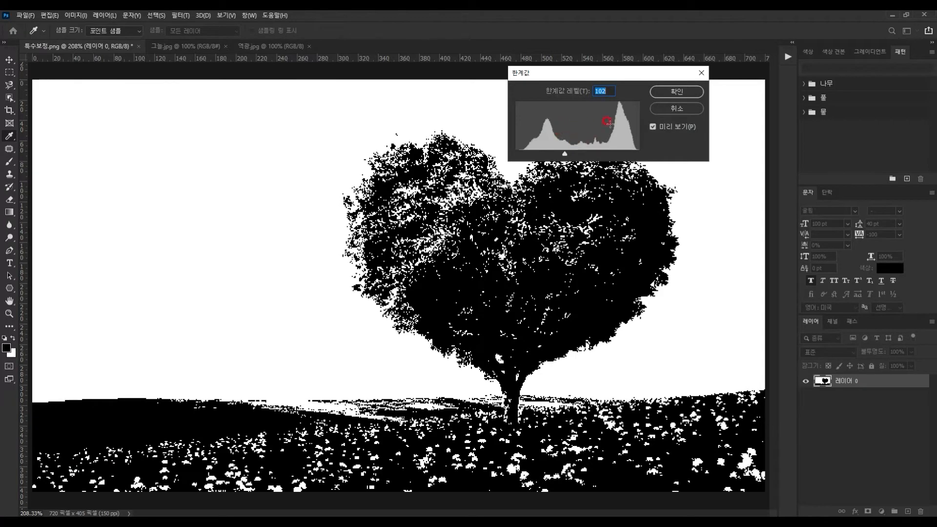
mouse_move(568, 157)
mouse_down()
mouse_move(602, 153)
mouse_move(575, 155)
mouse_move(571, 137)
mouse_move(567, 154)
mouse_move(596, 148)
mouse_move(575, 153)
mouse_up()
drag(594, 73, 658, 23)
click(570, 229)
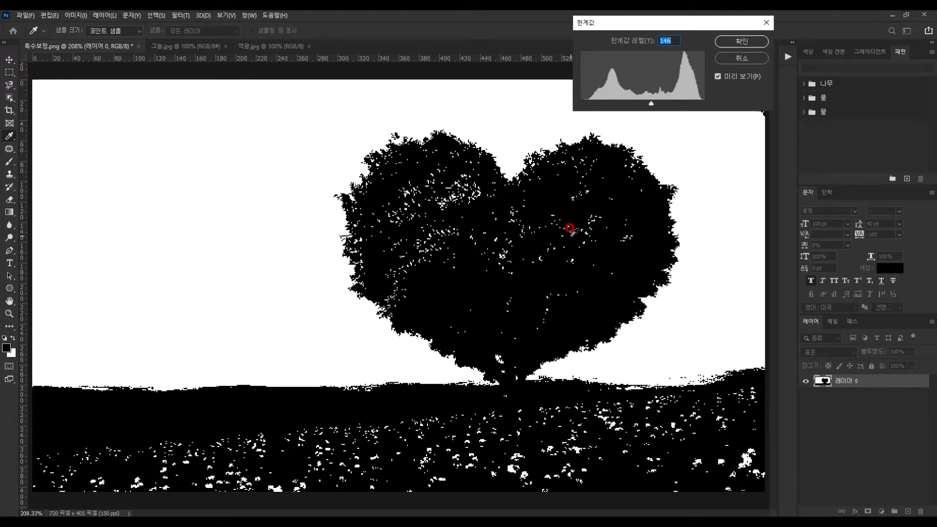
click(762, 41)
click(741, 58)
key(v)
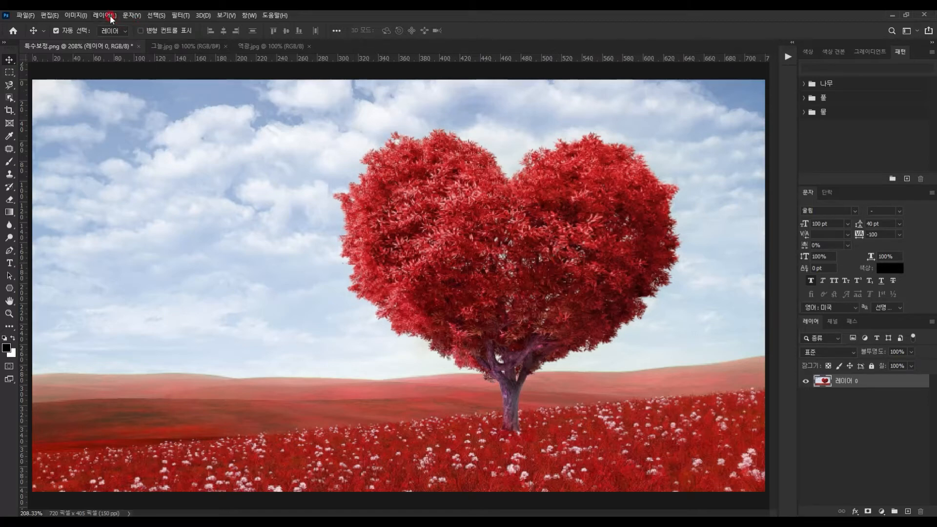
Step: Open the Gradient Map adjustment for the photo and move its dialog up, away from the tree
click(78, 15)
mouse_move(112, 40)
click(217, 182)
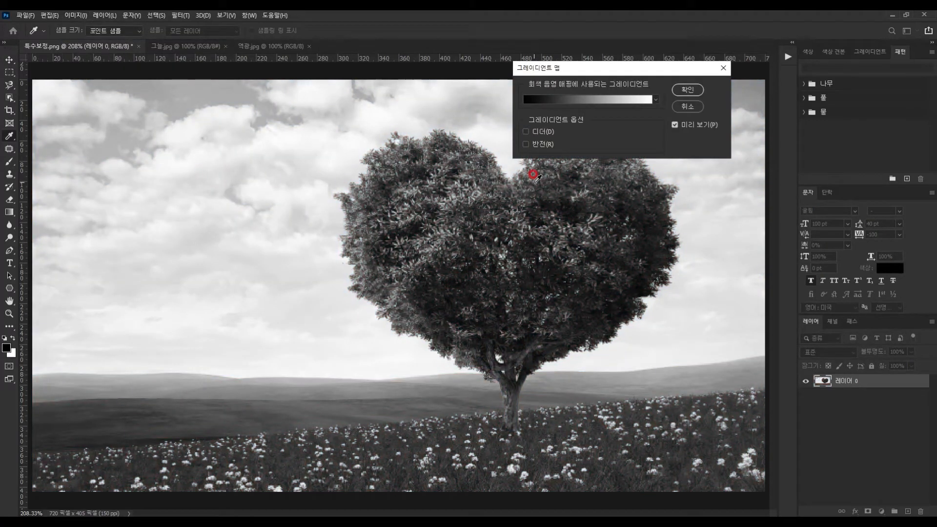
drag(610, 69, 628, 56)
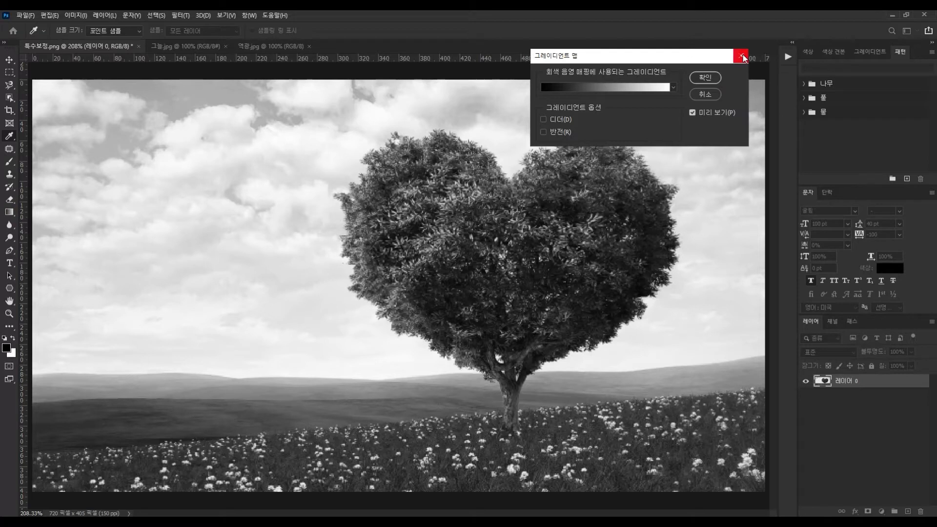
Step: Look through the preset groups in the Gradient Map's gradient list, checking the orange group and collapsing the orange and red groups
click(673, 88)
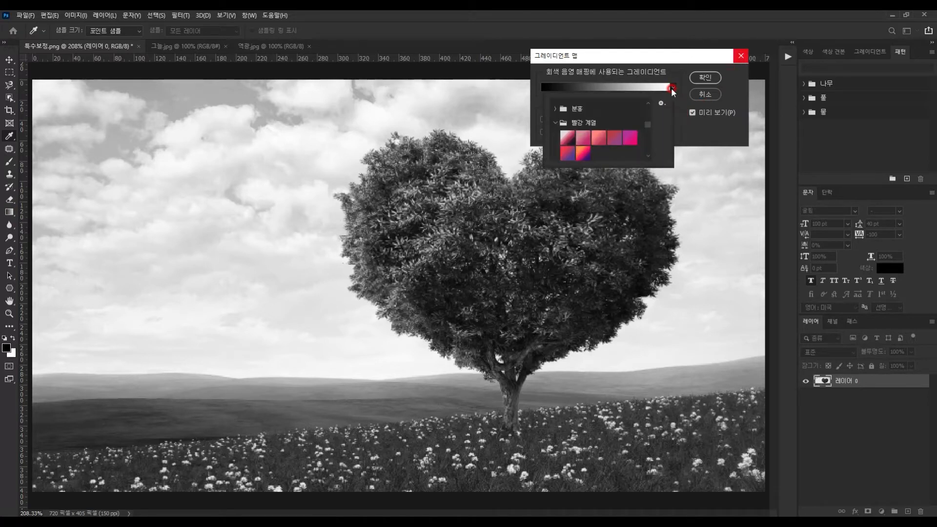
scroll(632, 120, down, 1)
scroll(632, 120, down, 3)
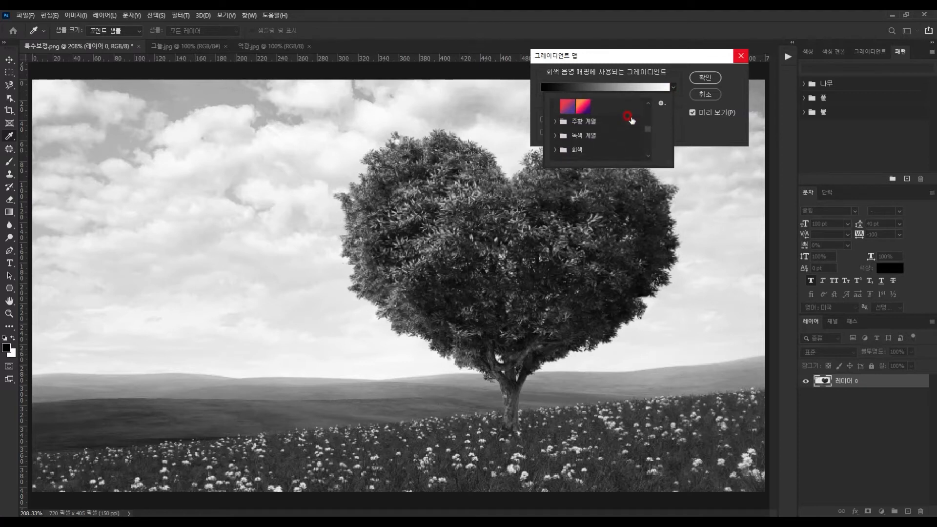
scroll(632, 124, up, 2)
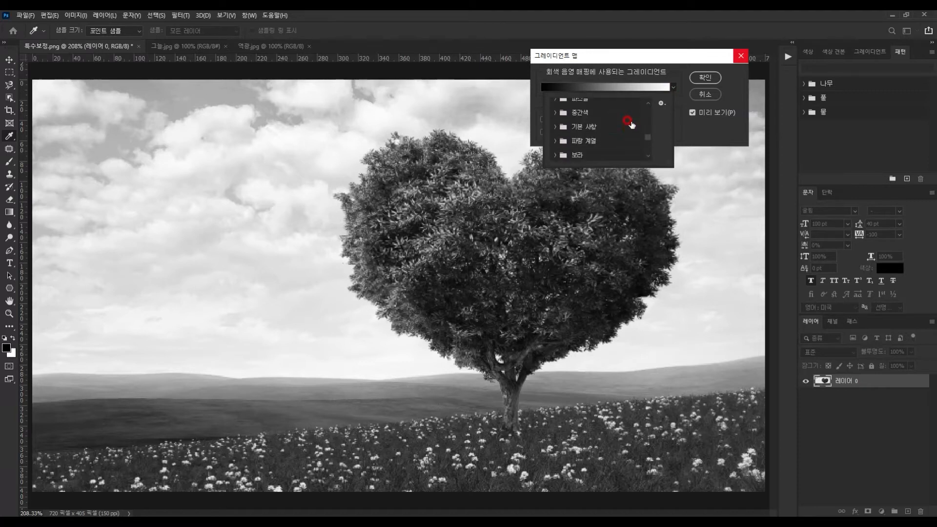
scroll(632, 125, up, 2)
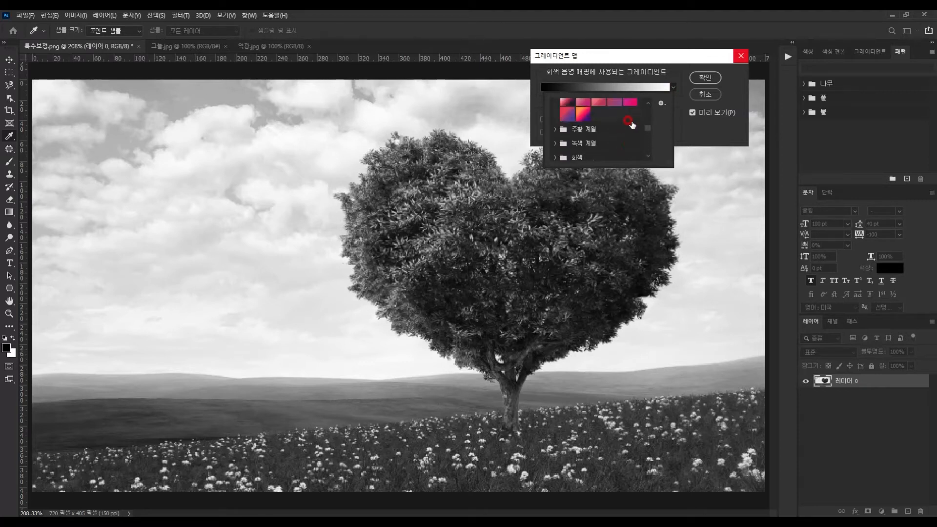
click(555, 130)
scroll(591, 138, down, 2)
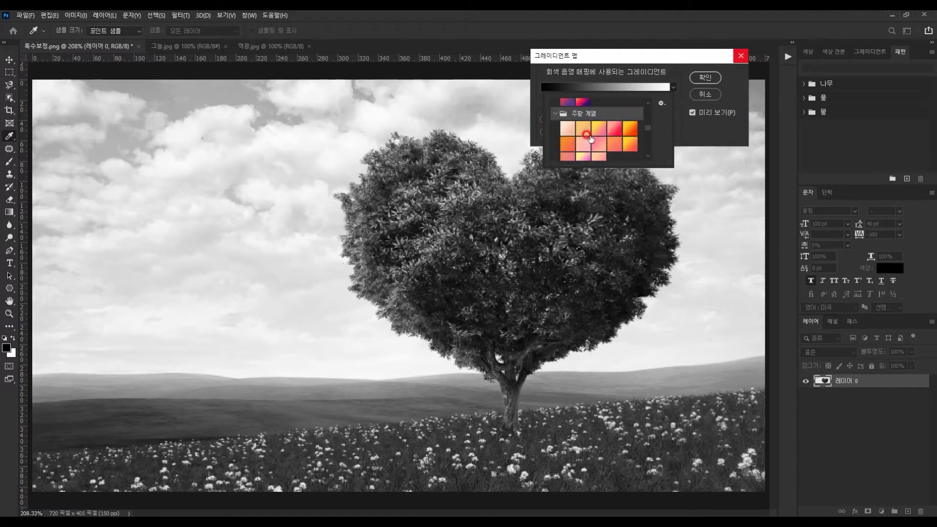
click(555, 113)
scroll(563, 117, up, 2)
scroll(564, 121, up, 1)
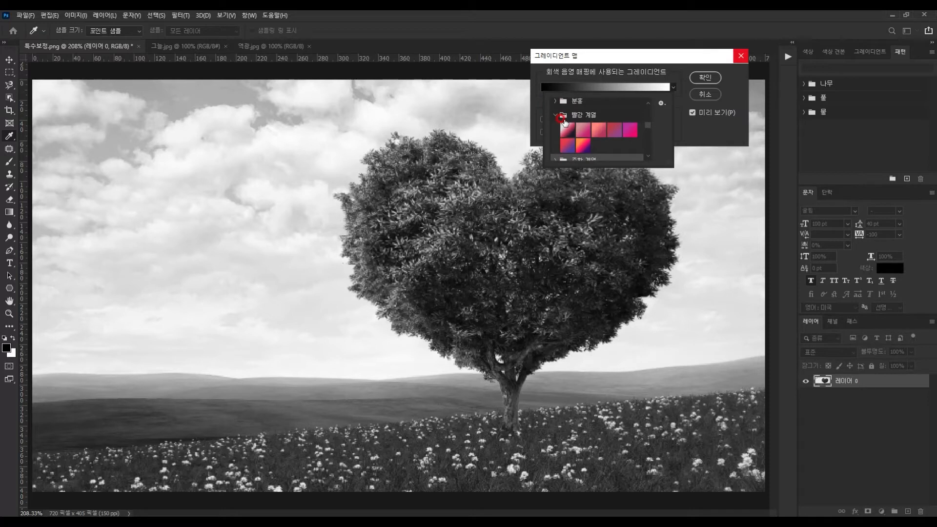
click(556, 115)
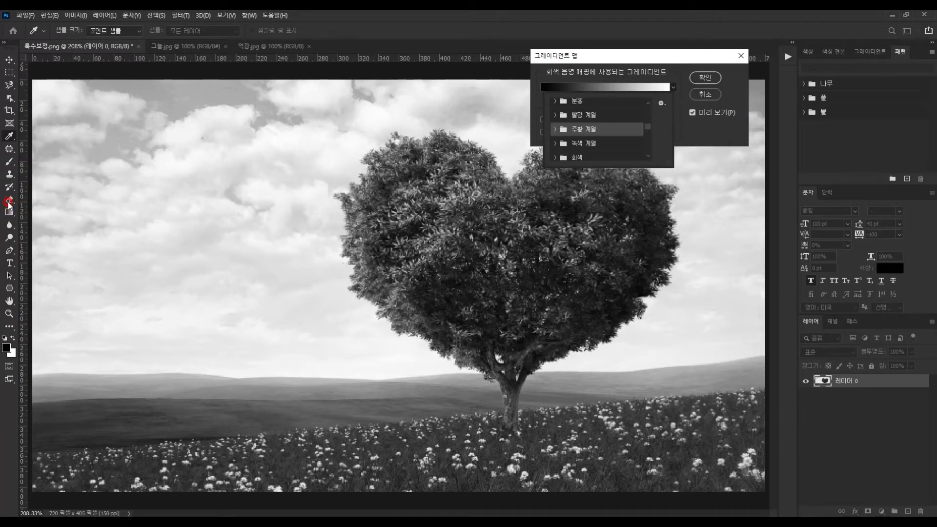
Step: Expand the red preset group and apply its first gradient, running from light grey through pink to dark purple, to the photo
scroll(582, 119, up, 1)
scroll(582, 120, up, 2)
click(585, 119)
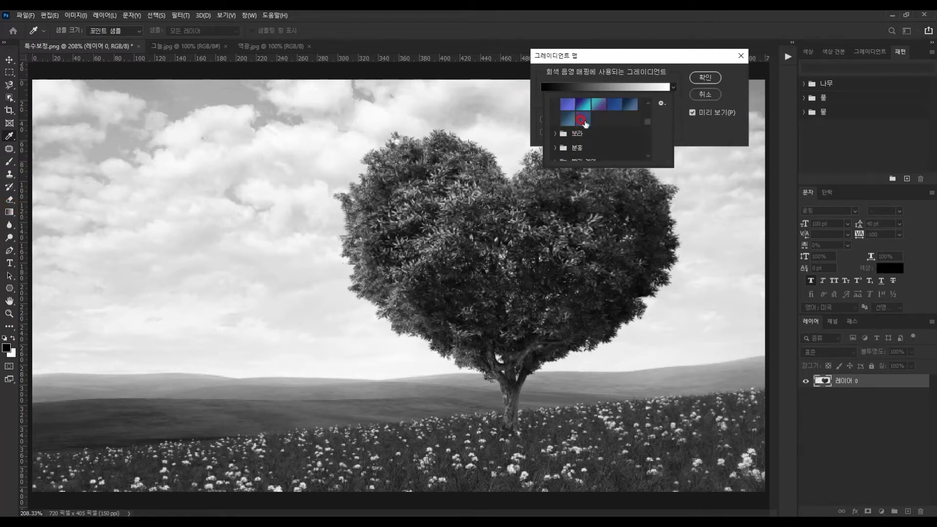
scroll(588, 122, down, 4)
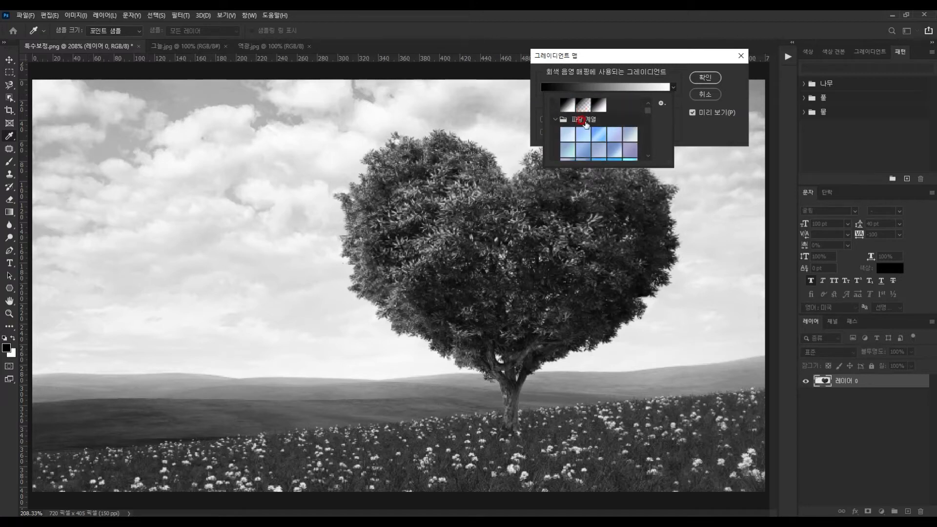
click(564, 128)
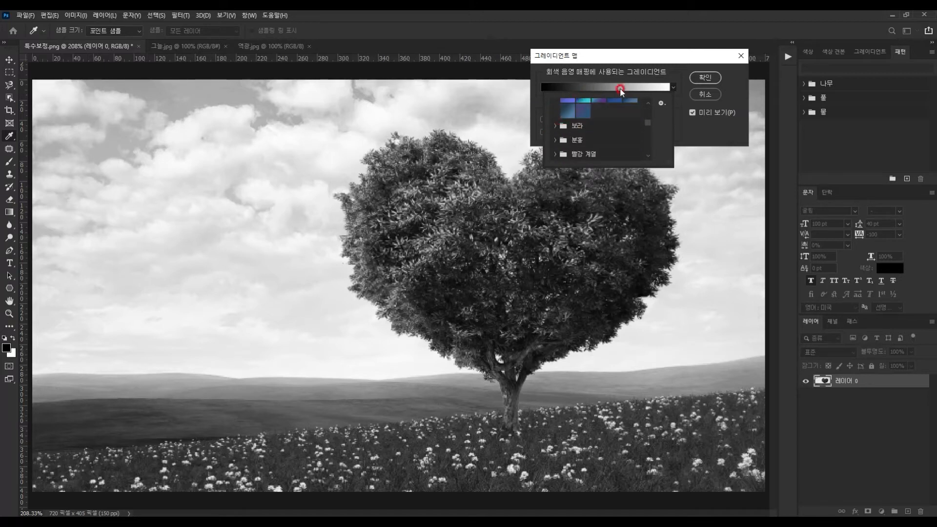
click(672, 87)
click(553, 155)
click(553, 153)
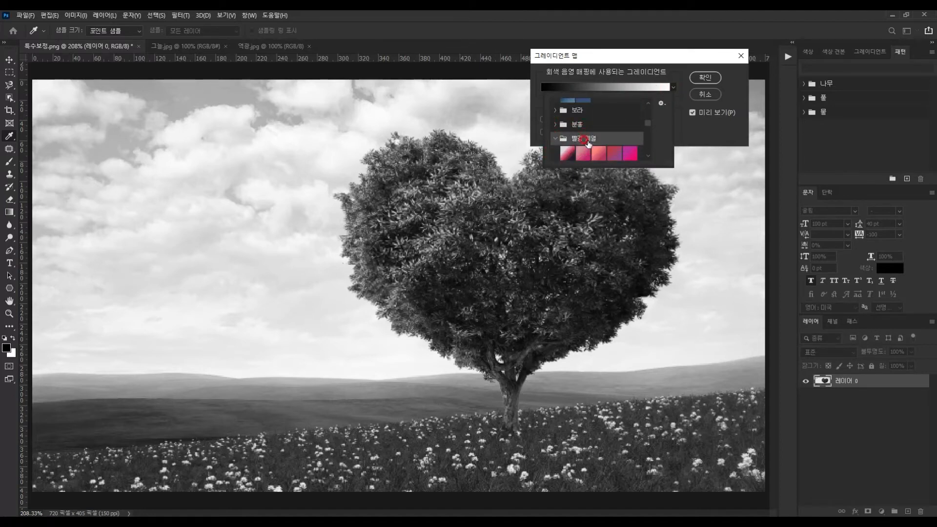
scroll(566, 141, down, 1)
click(566, 138)
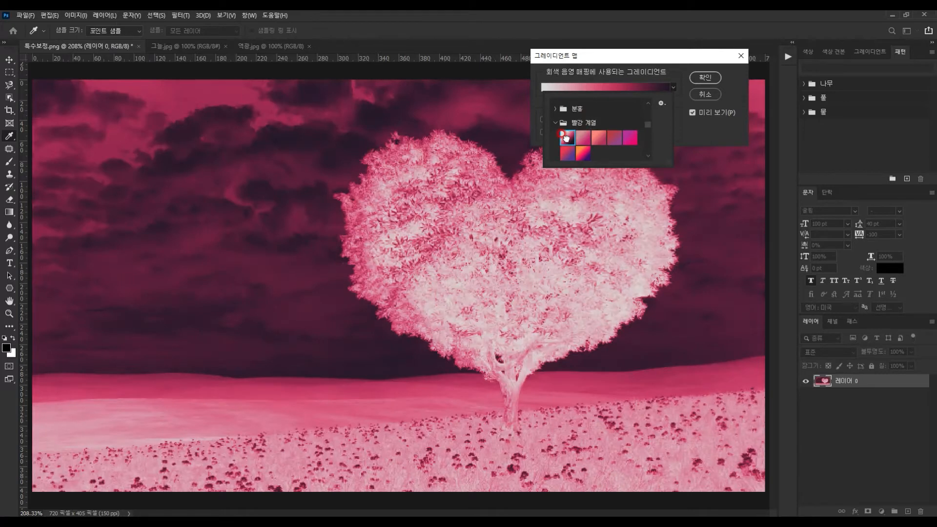
Step: Try the second gradient of the red group and the first gradient of the pink group with the photo at 100%
click(677, 86)
drag(676, 58, 696, 51)
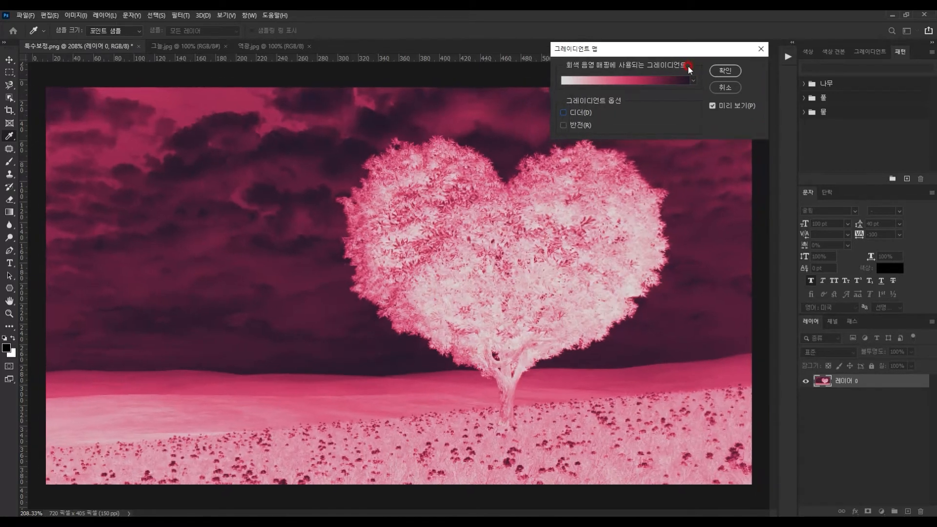
key(ctrl+1)
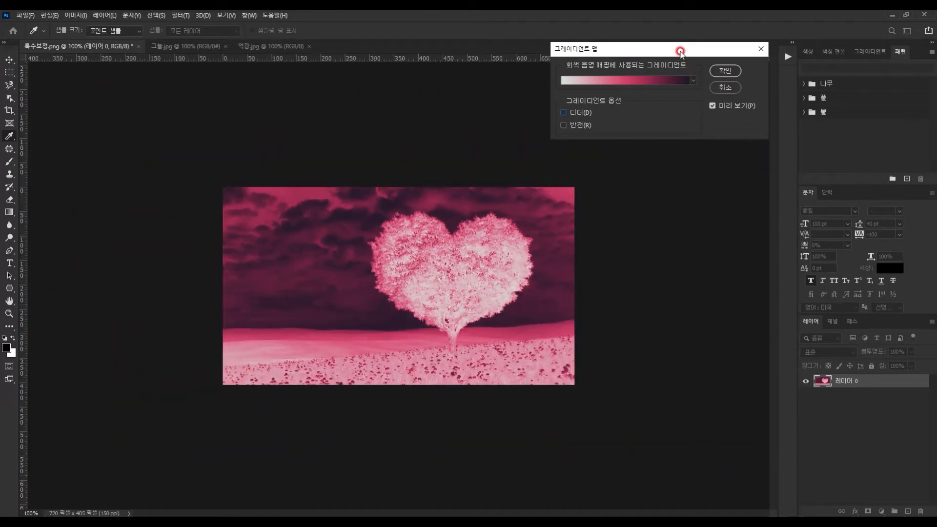
click(694, 82)
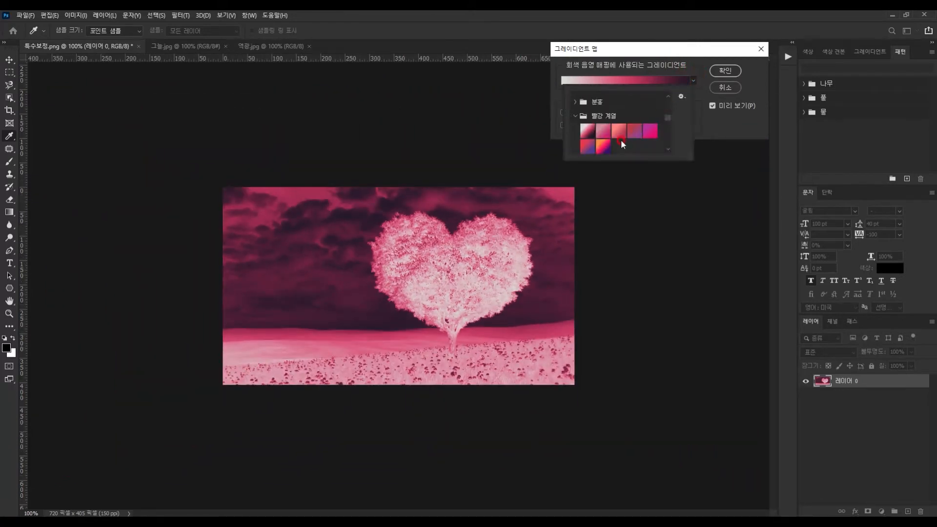
click(595, 128)
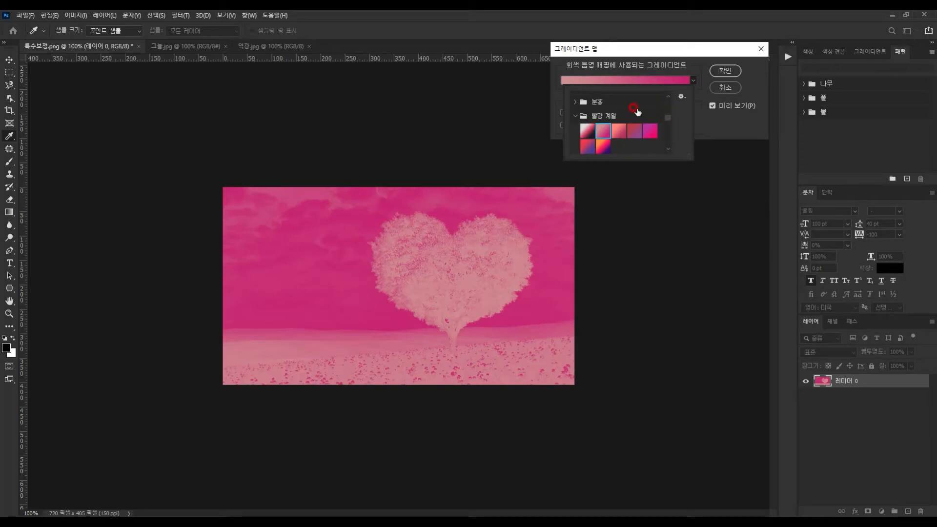
click(576, 102)
click(588, 116)
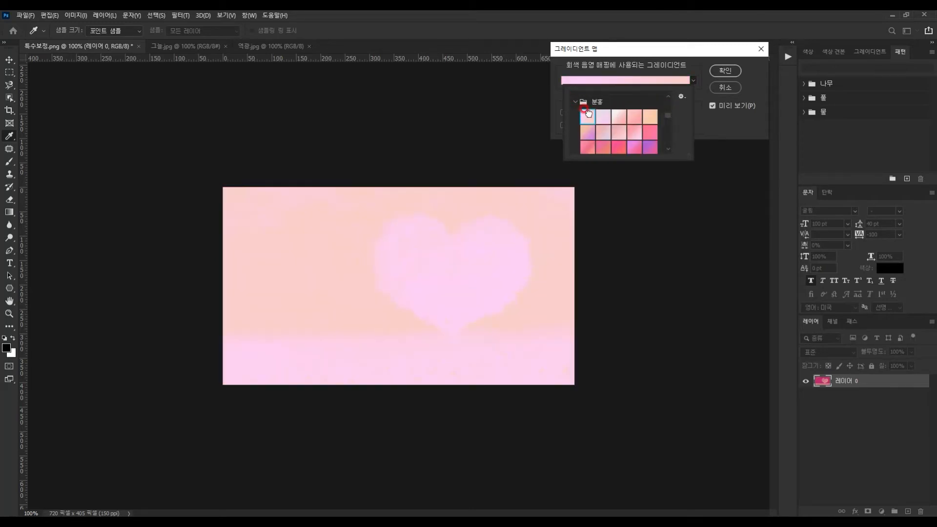
click(576, 101)
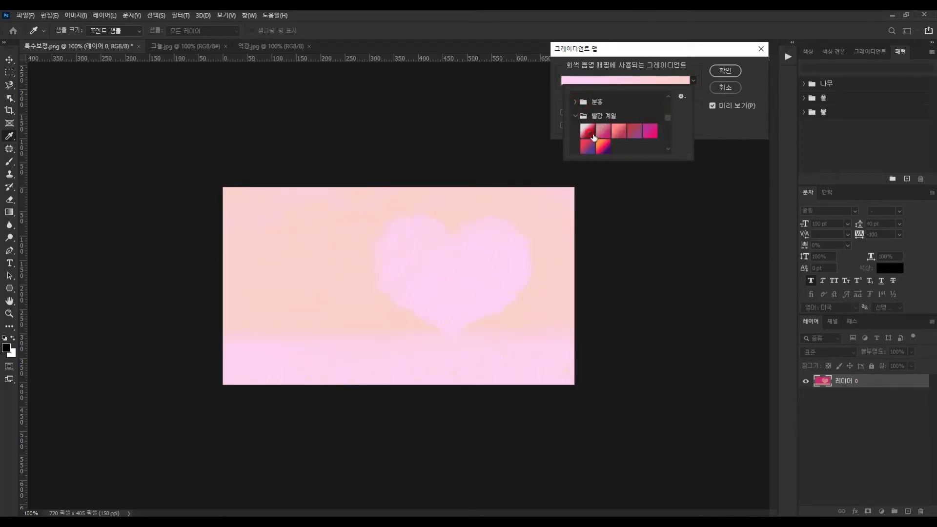
Step: Map the photo to the first gradient of the red group again and check it with the preview off and on
click(588, 131)
click(714, 105)
click(714, 106)
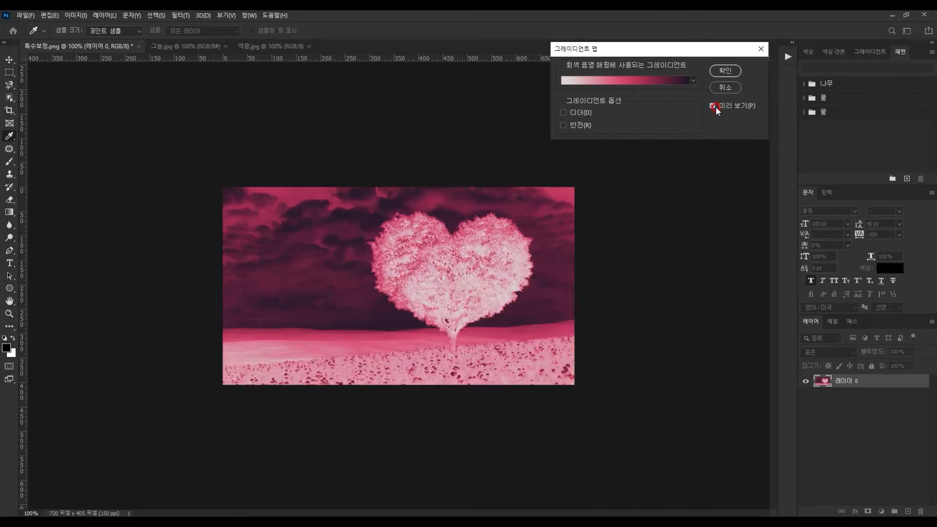
Step: Compare the heart tree's original colours with the gradient-mapped version by switching the preview off and on repeatedly
click(712, 101)
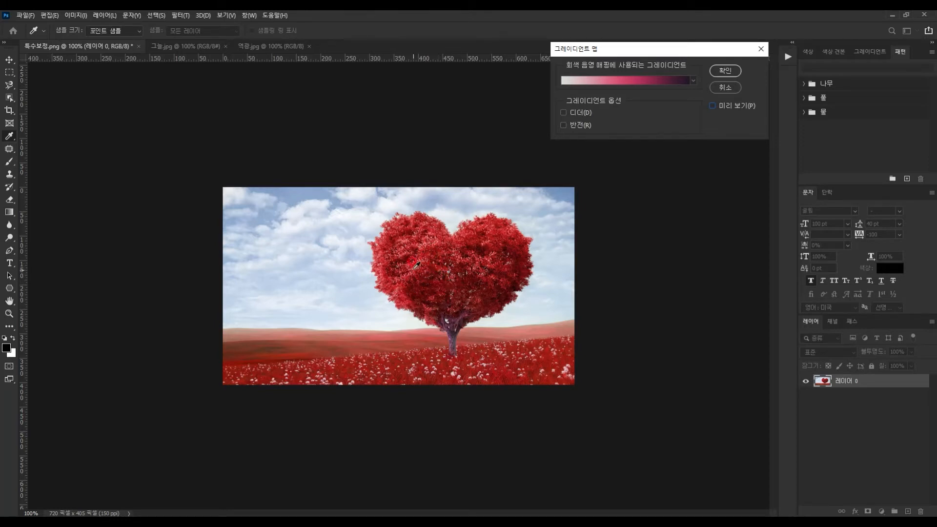
click(415, 209)
click(454, 234)
click(690, 80)
click(714, 102)
click(714, 106)
click(434, 267)
click(706, 113)
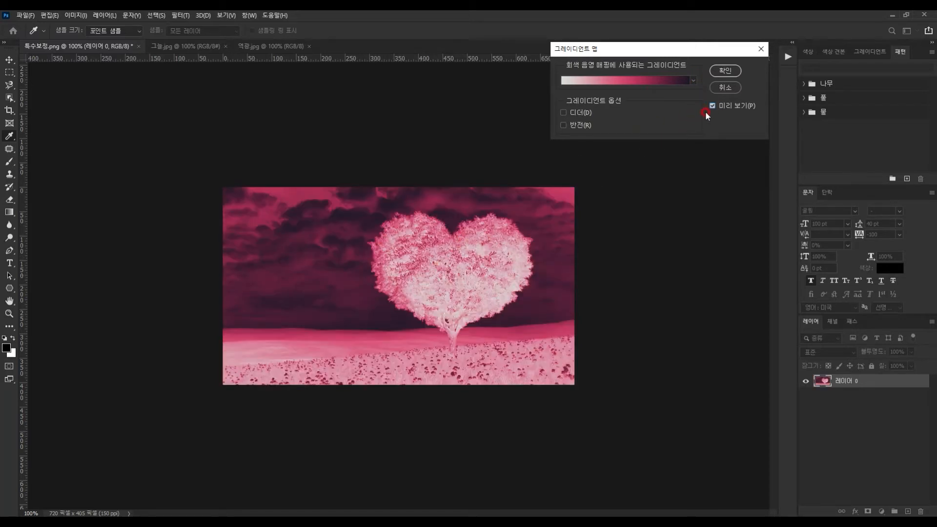
click(712, 105)
click(449, 266)
click(721, 123)
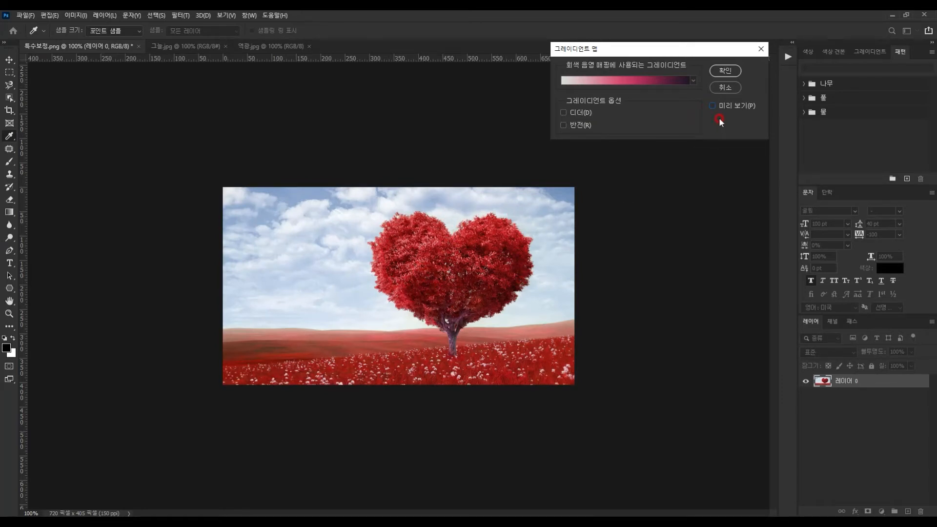
click(711, 106)
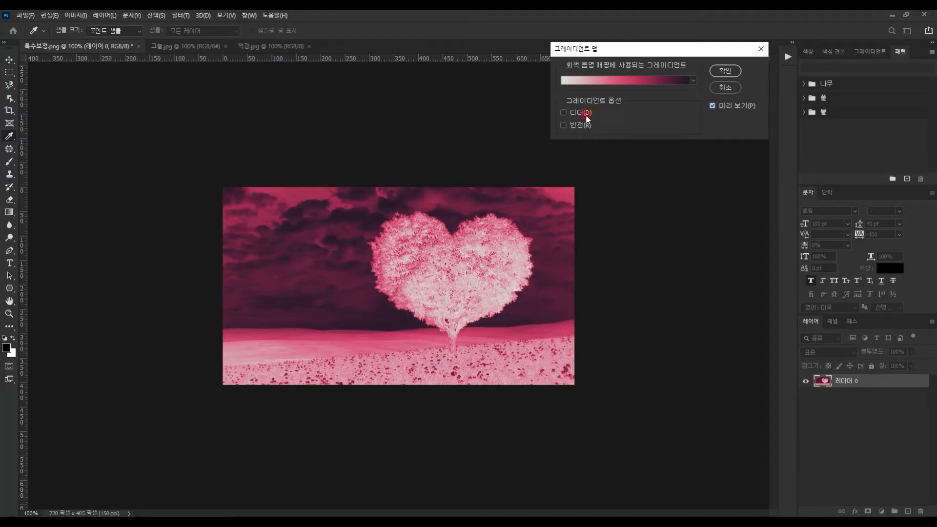
Step: Look through the preset groups below the red gradients and close the gradient list without changing the gradient
click(696, 81)
scroll(634, 139, down, 4)
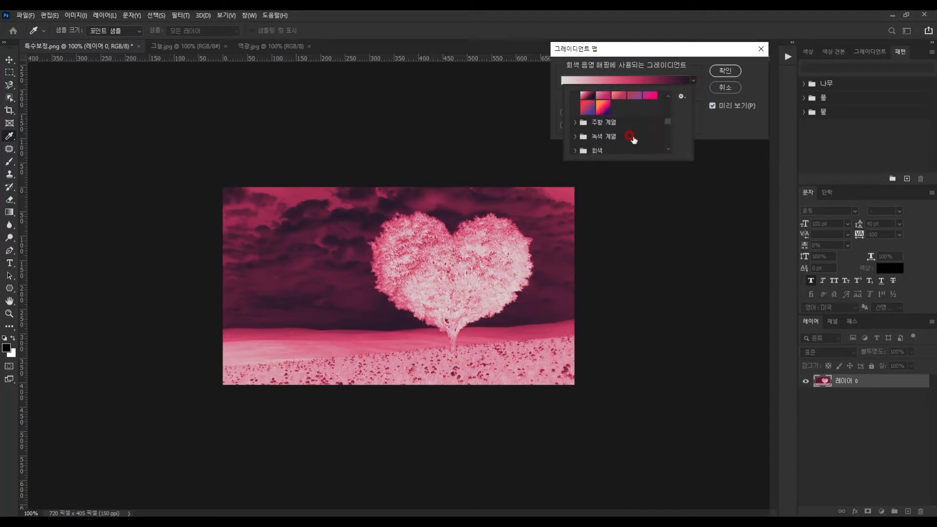
scroll(628, 142, up, 4)
click(695, 78)
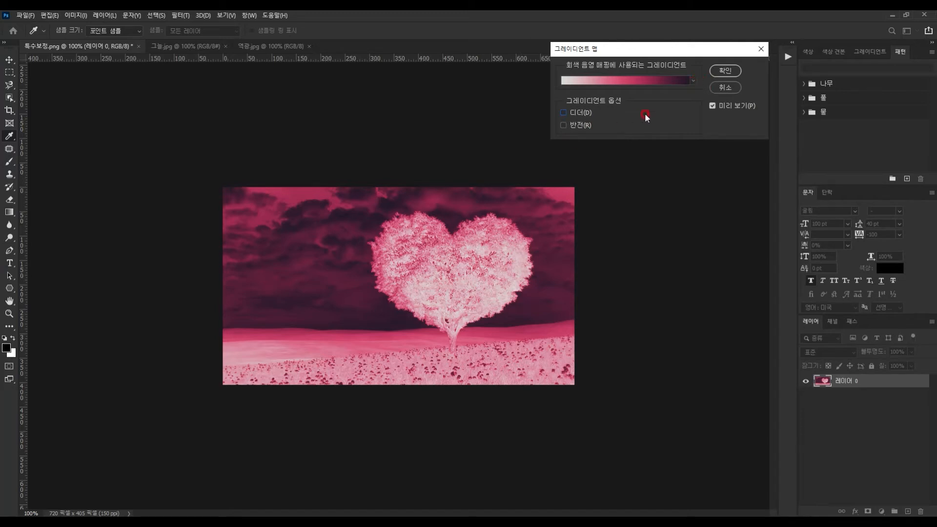
Step: Try the Dither and Reverse options on the gradient map, compare Reverse off and on, and cancel the adjustment
click(565, 112)
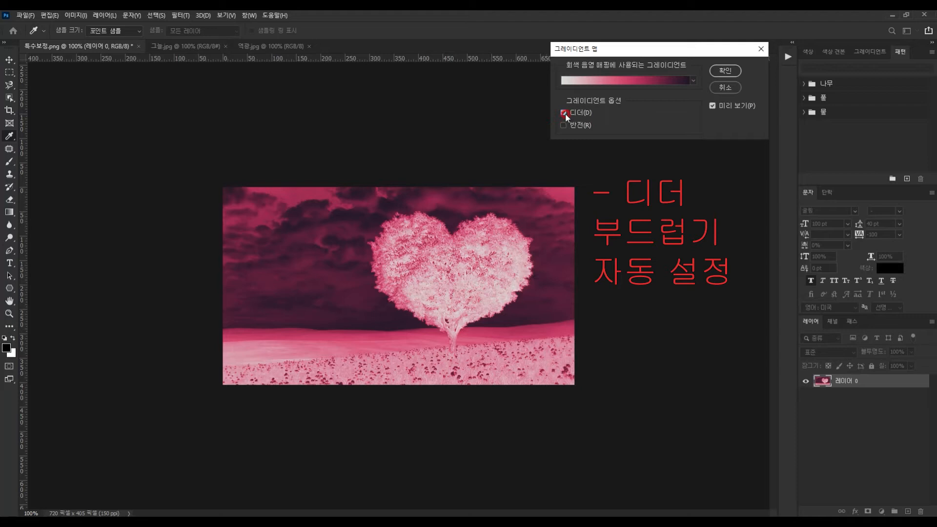
click(563, 126)
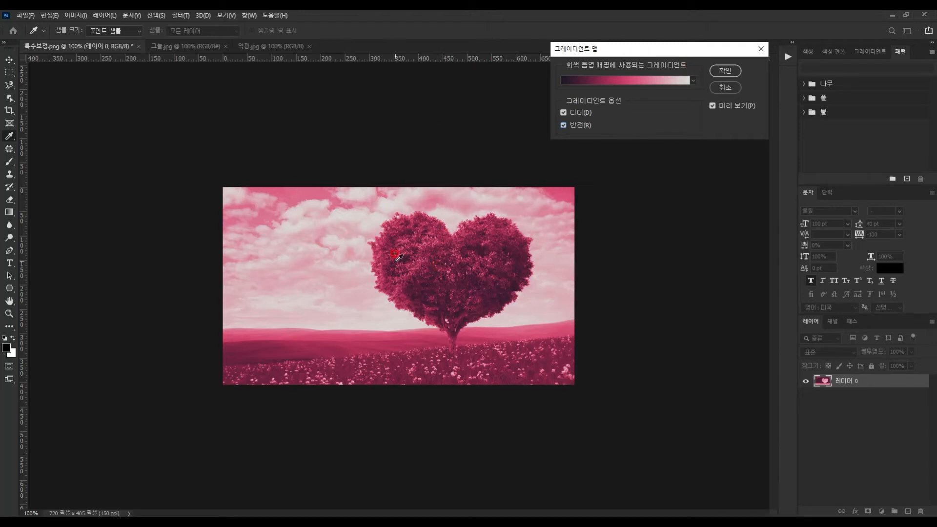
click(584, 125)
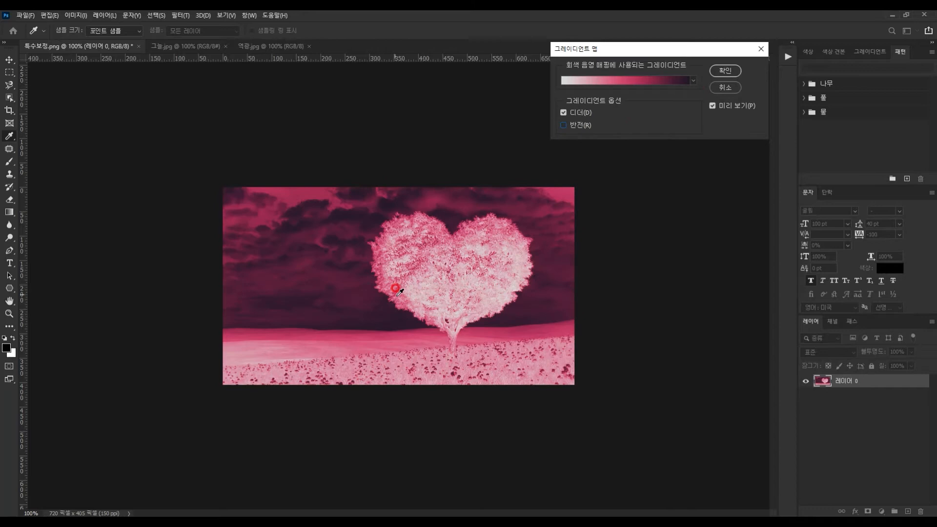
click(582, 126)
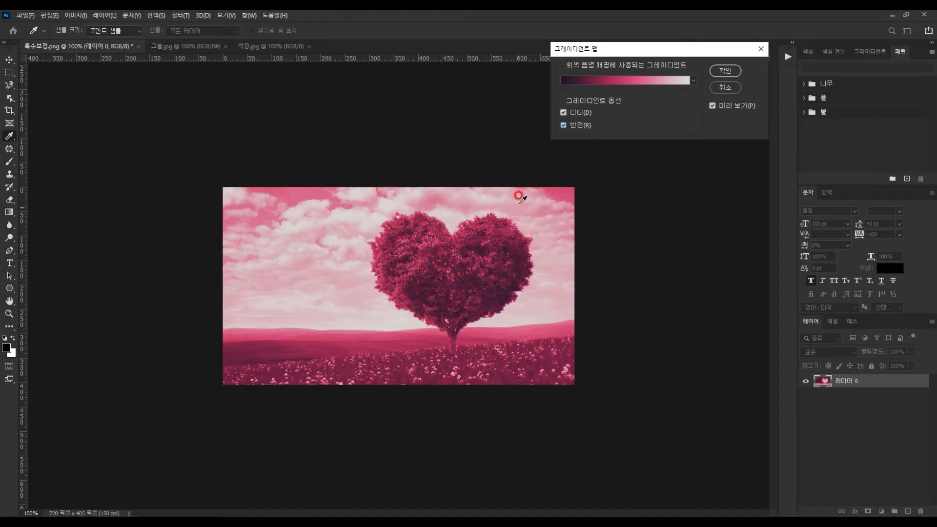
click(744, 107)
alt+click(733, 94)
alt+click(732, 92)
click(761, 49)
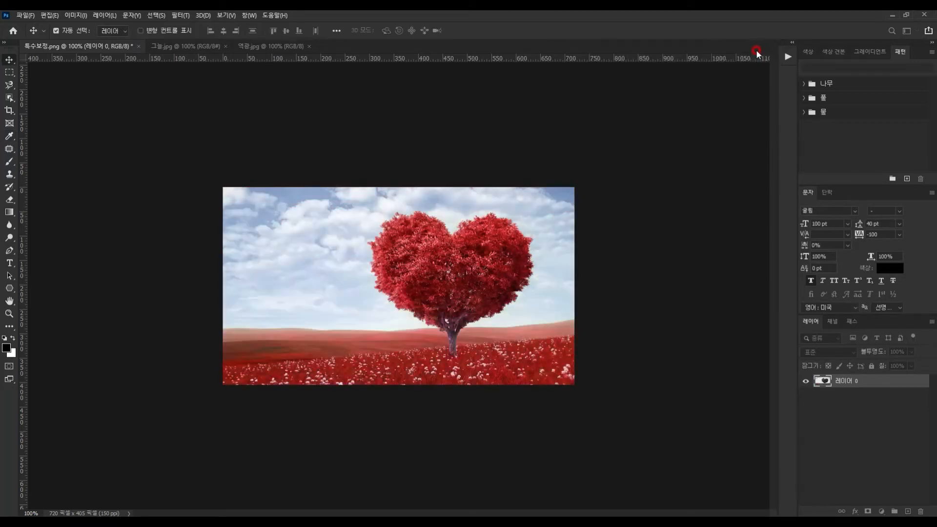
click(618, 236)
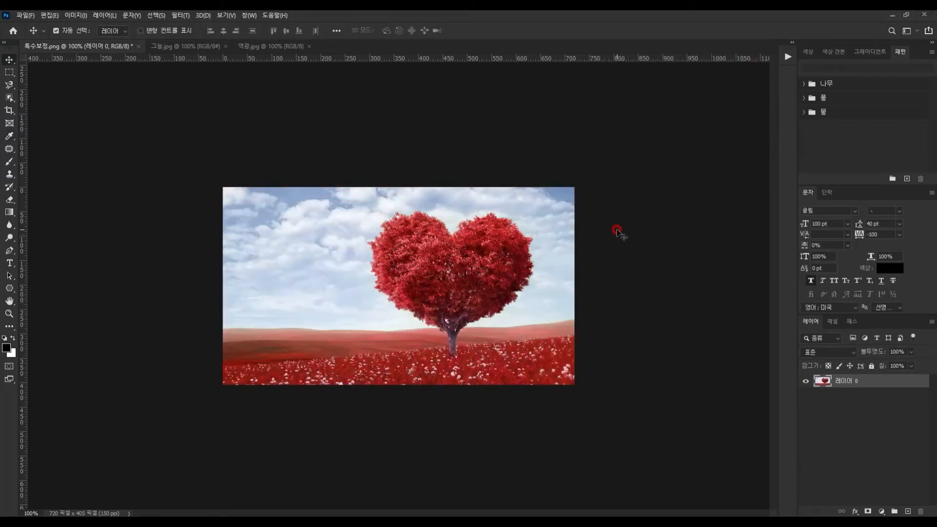
Step: Open the Selective Color adjustment for the heart tree photo and move its dialog away from the tree
click(76, 15)
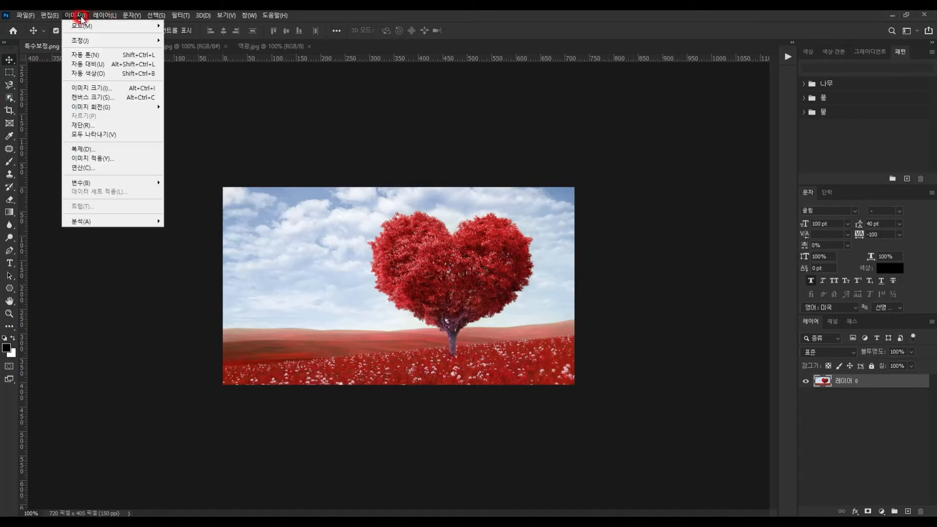
mouse_move(76, 15)
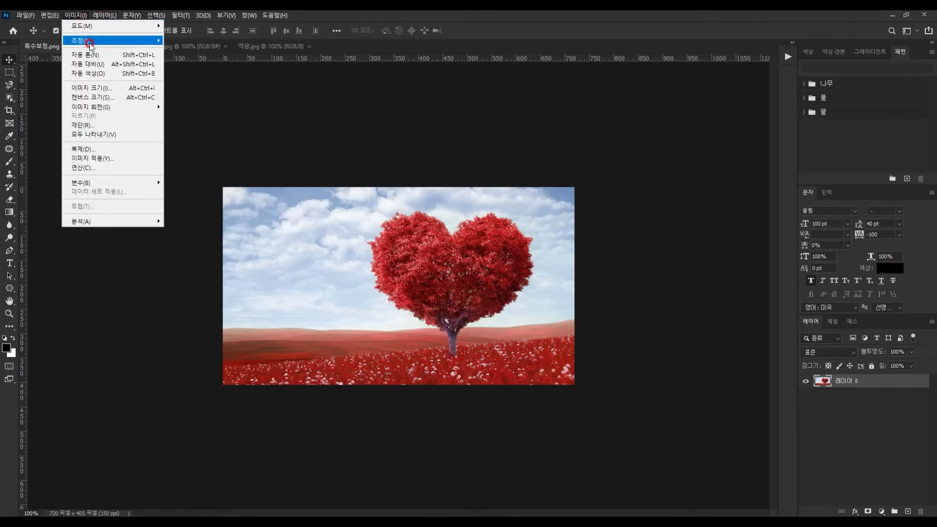
mouse_move(88, 40)
click(230, 59)
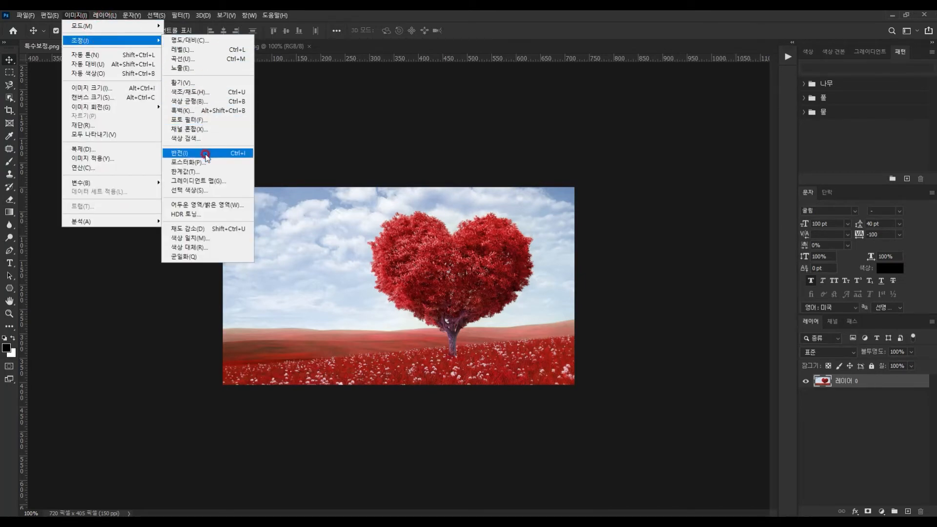
click(204, 191)
drag(640, 45, 581, 50)
Step: Look through the colour families that Selective Color can adjust, from reds to blacks, keeping the reds chosen
click(616, 87)
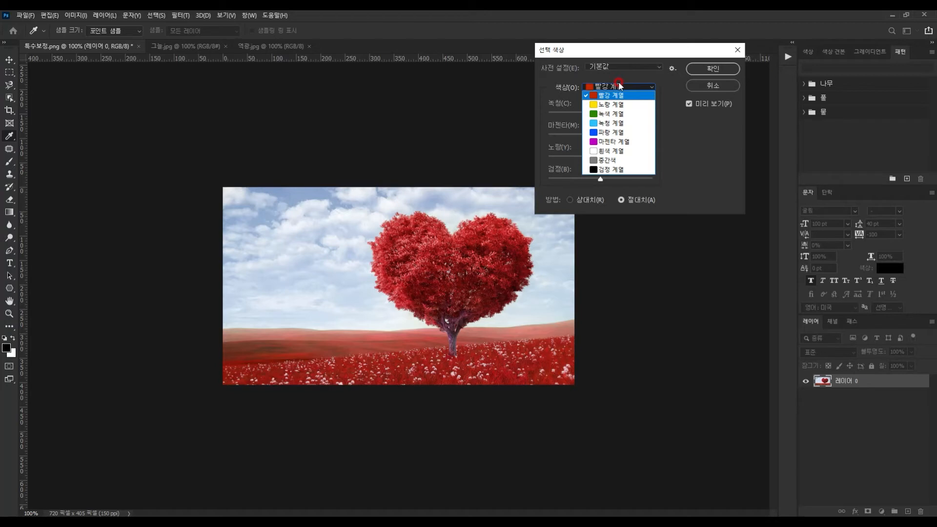
click(625, 74)
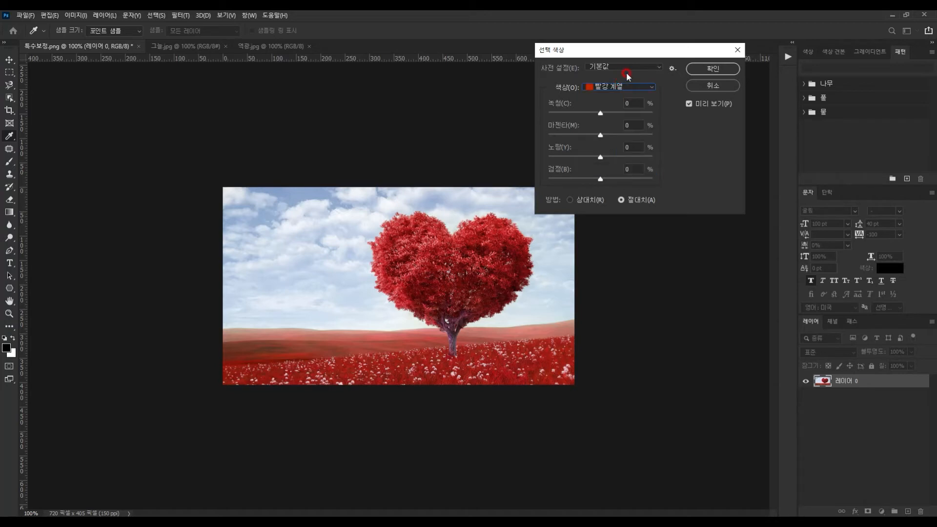
click(618, 87)
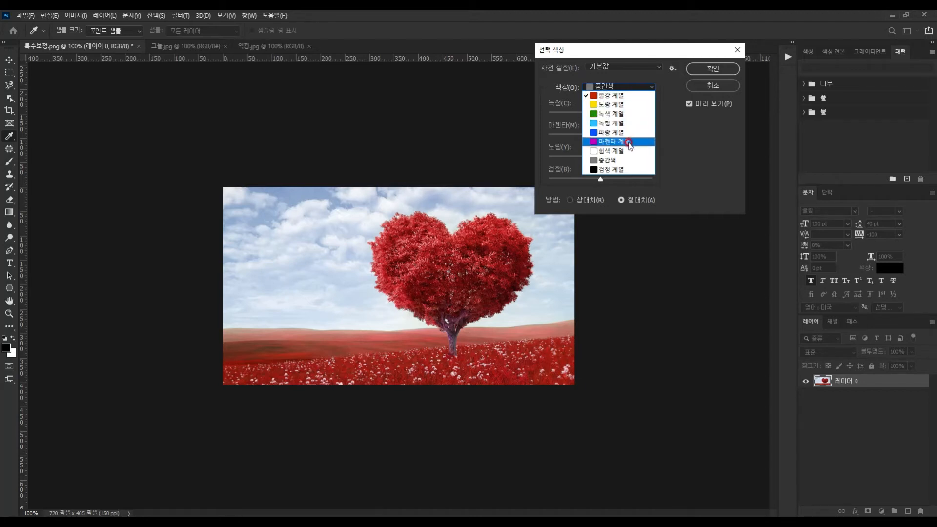
click(667, 139)
click(654, 88)
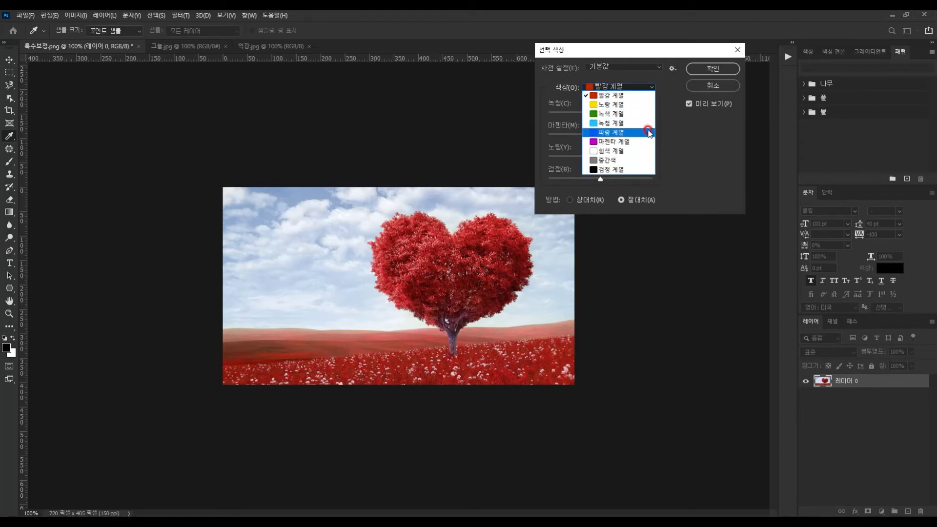
click(662, 121)
click(649, 89)
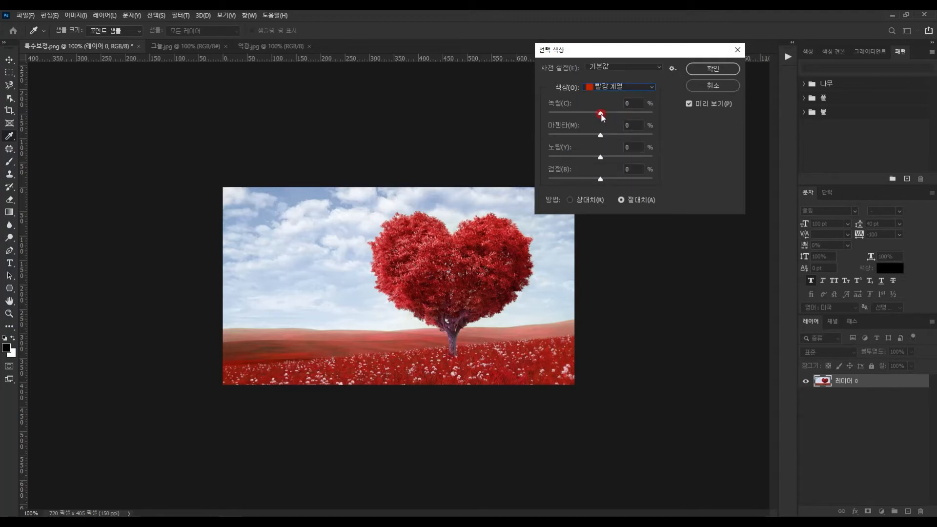
Step: Try Magenta at -42% for the reds in Selective Color and reset it to 0%
drag(627, 49, 653, 39)
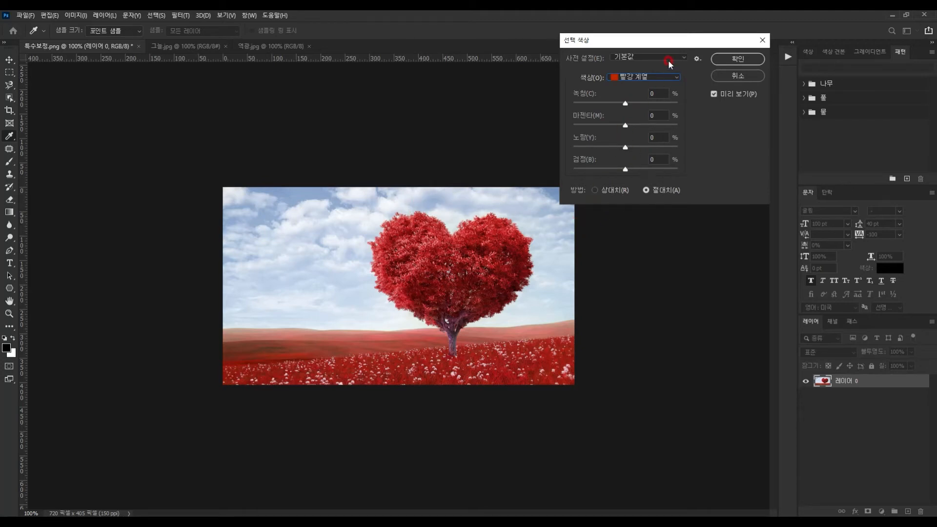
click(657, 78)
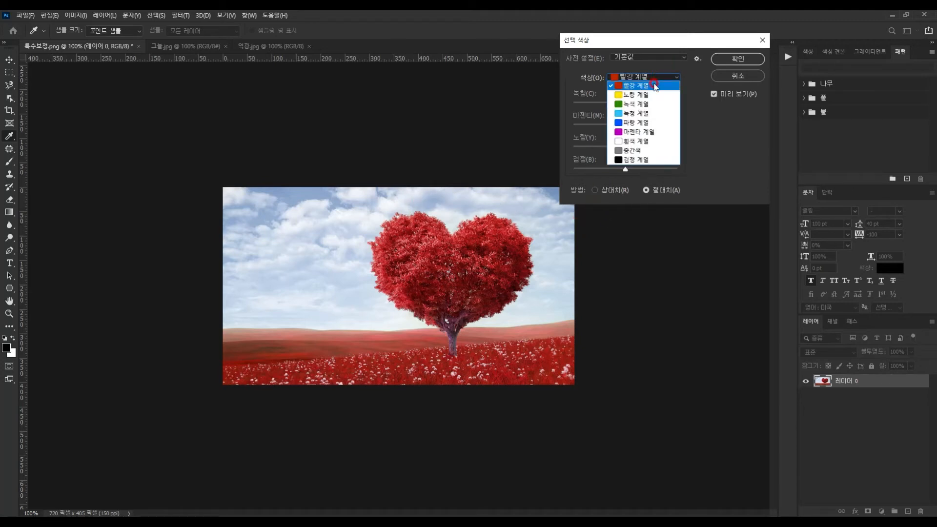
click(655, 86)
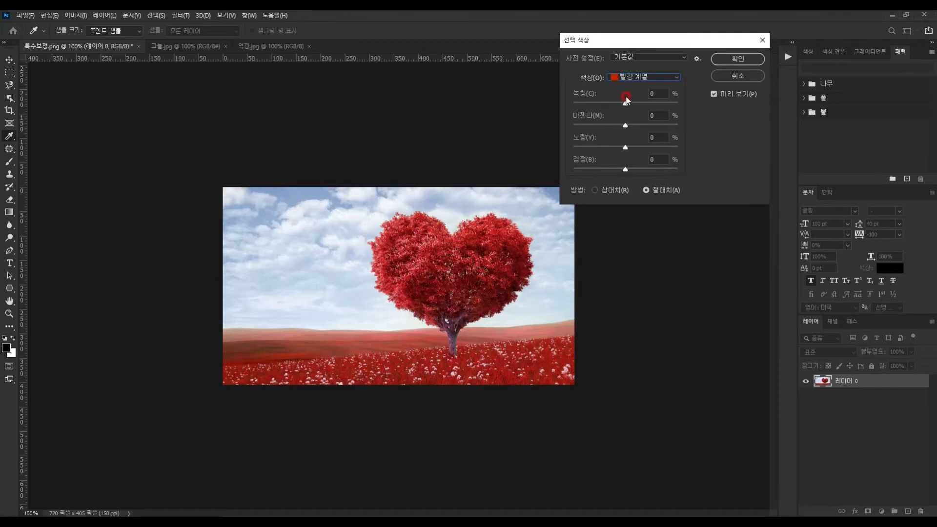
click(626, 125)
drag(626, 125, 603, 126)
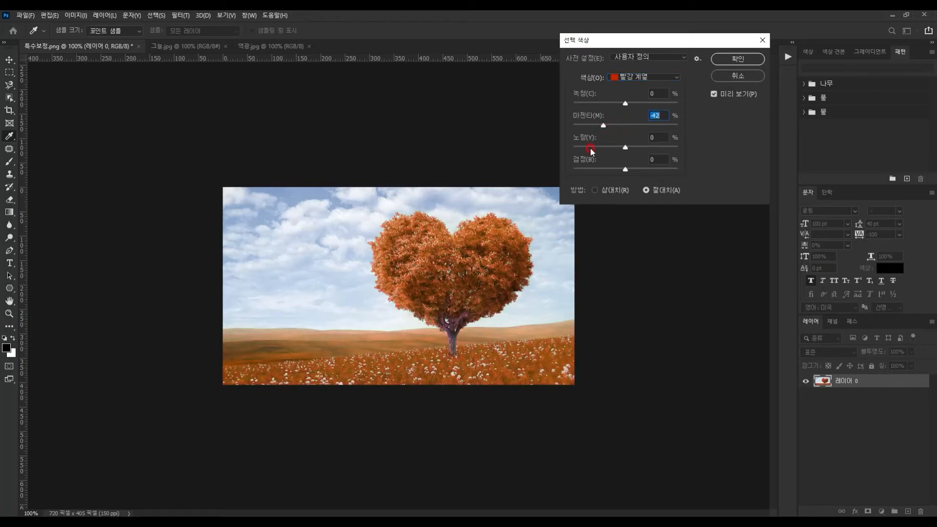
click(587, 146)
click(665, 109)
text(0)
Step: Fit the photo to the window, try Magenta at -100% for the reds, and reset it to 0%
drag(635, 40, 614, 91)
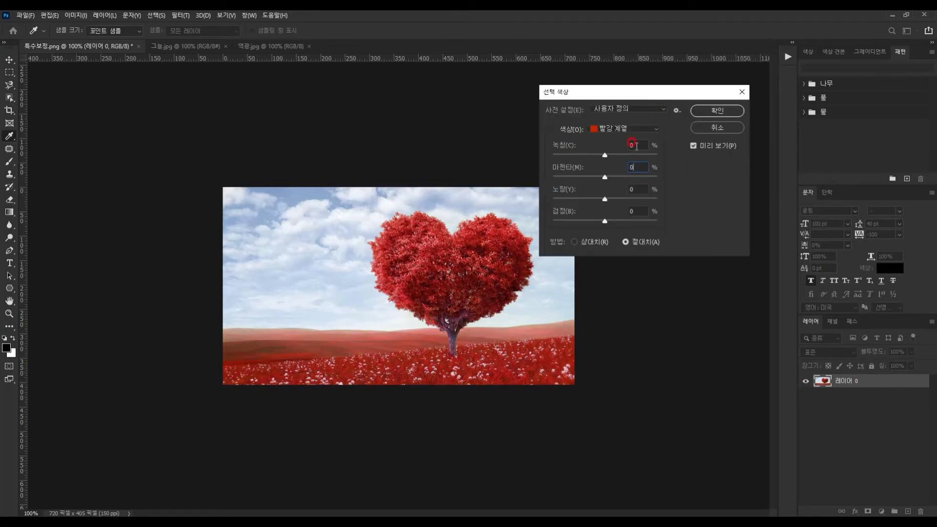
click(540, 285)
key(ctrl+0)
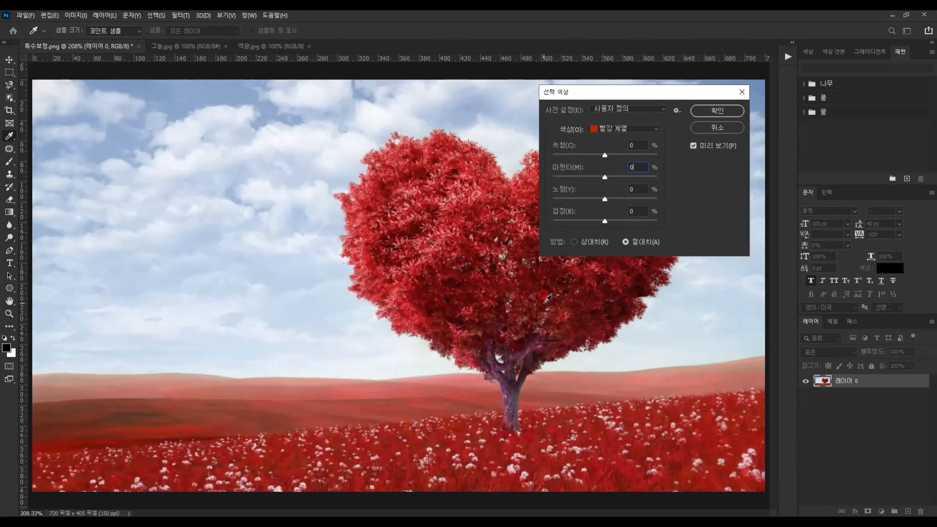
drag(657, 95, 758, 55)
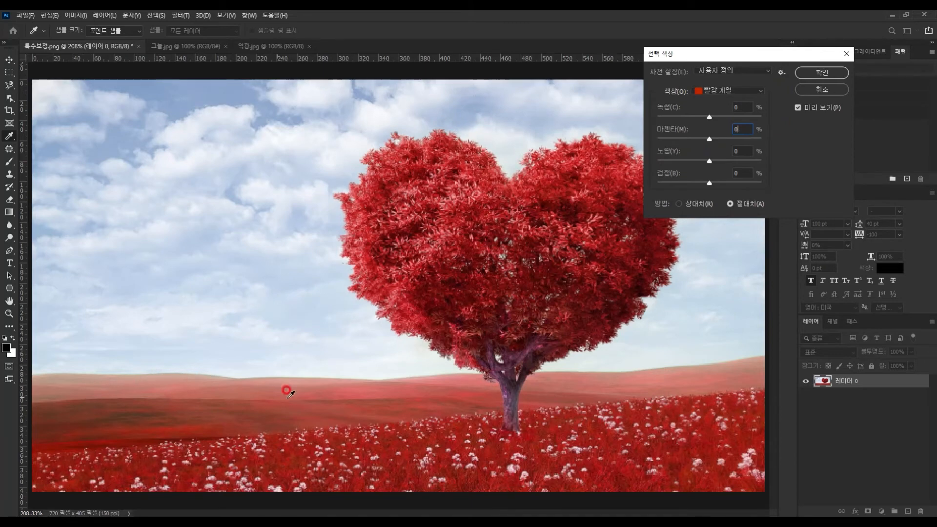
drag(709, 139, 649, 140)
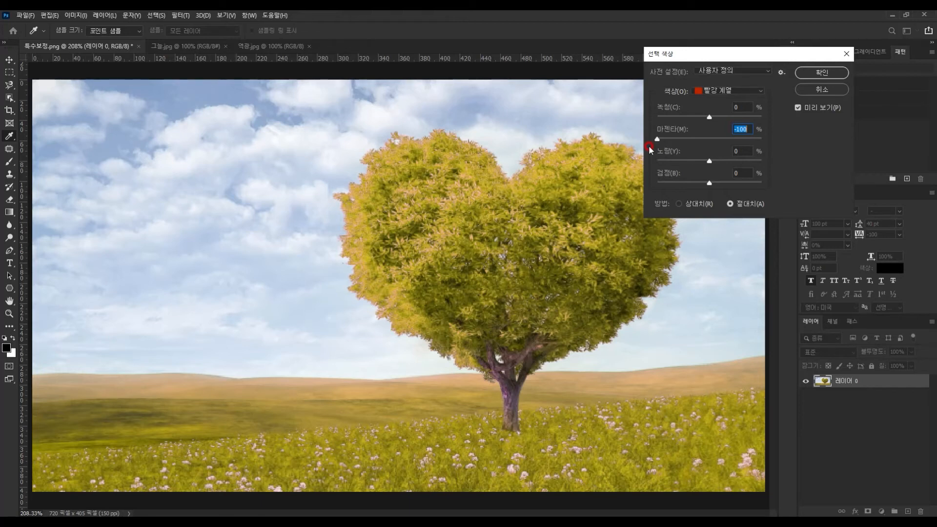
text(0)
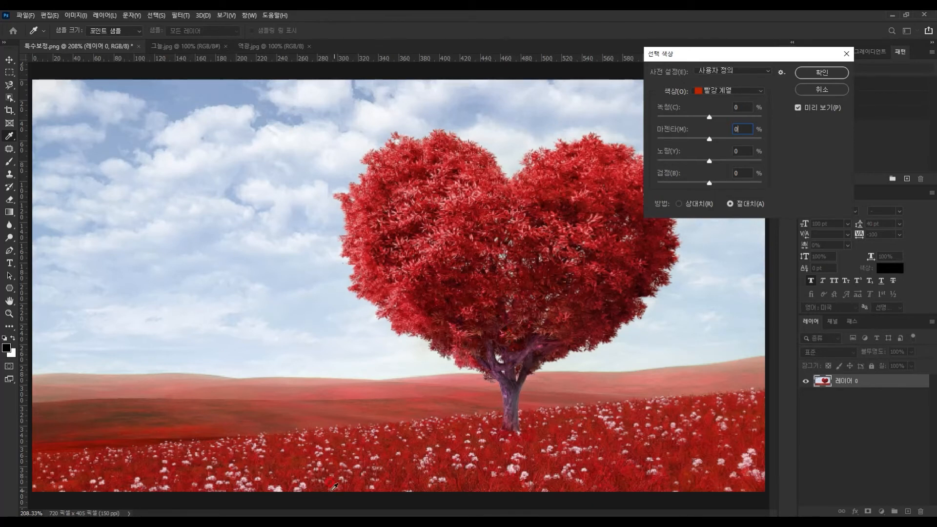
Step: Try Yellow at -70% and Black at -100% for the reds, resetting each to 0%
drag(705, 159, 674, 165)
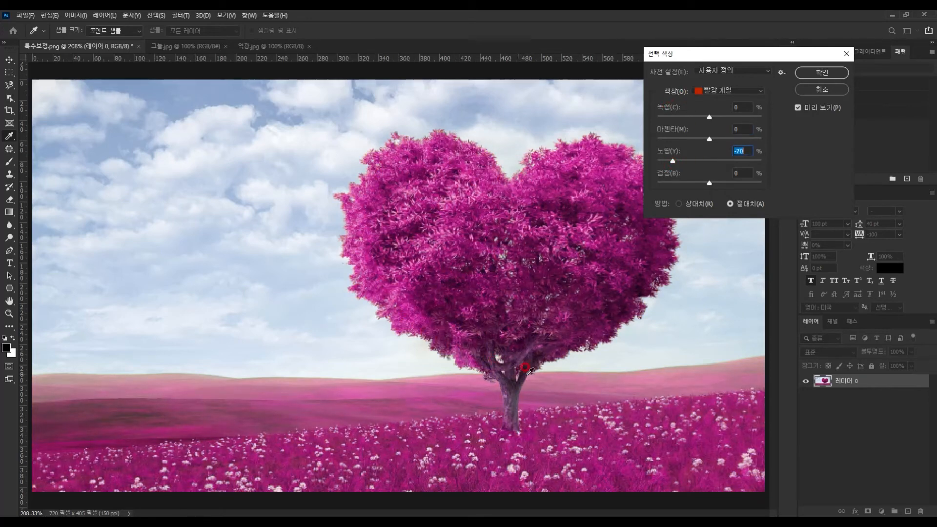
text(0)
drag(709, 183, 657, 193)
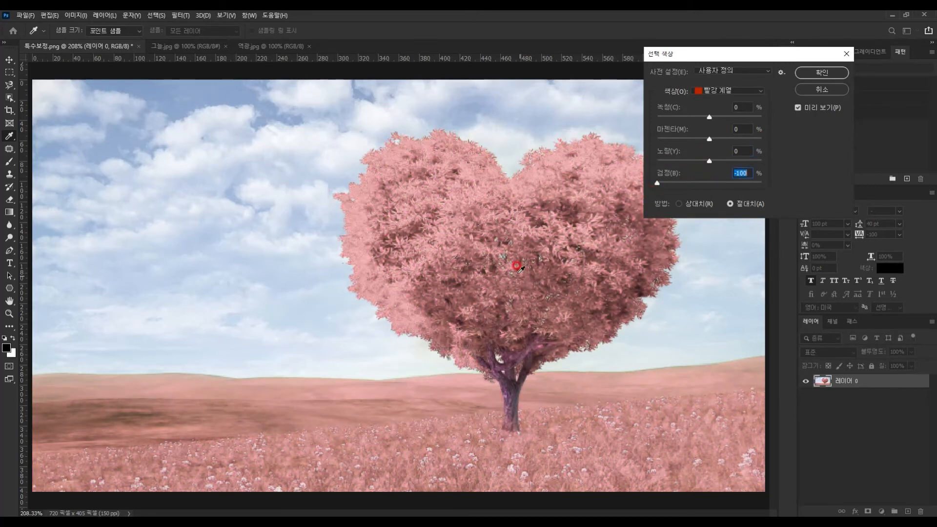
text(0)
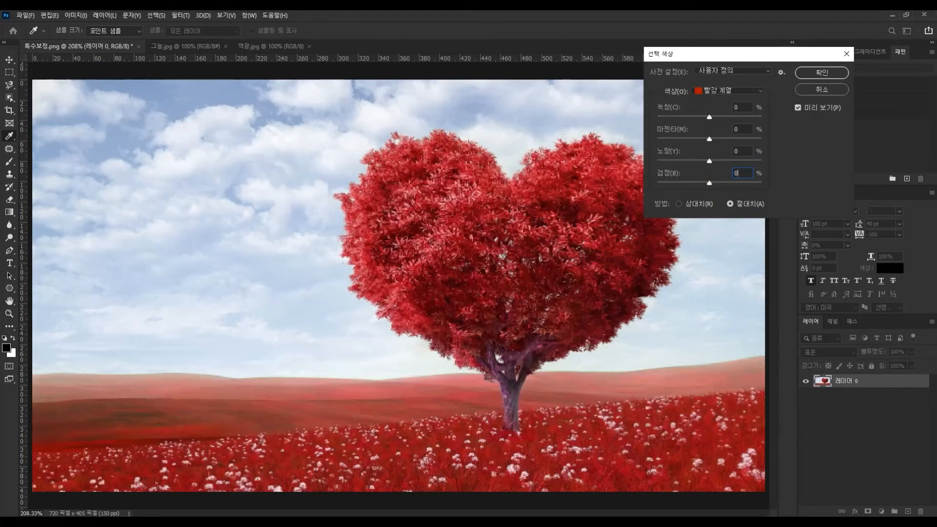
Step: Using the Relative method, raise the reds' Magenta to +5%, and try the cyans' Cyan lowered and raised to +100%
click(692, 203)
mouse_move(710, 139)
mouse_down()
mouse_move(676, 144)
mouse_move(712, 142)
mouse_up()
click(728, 91)
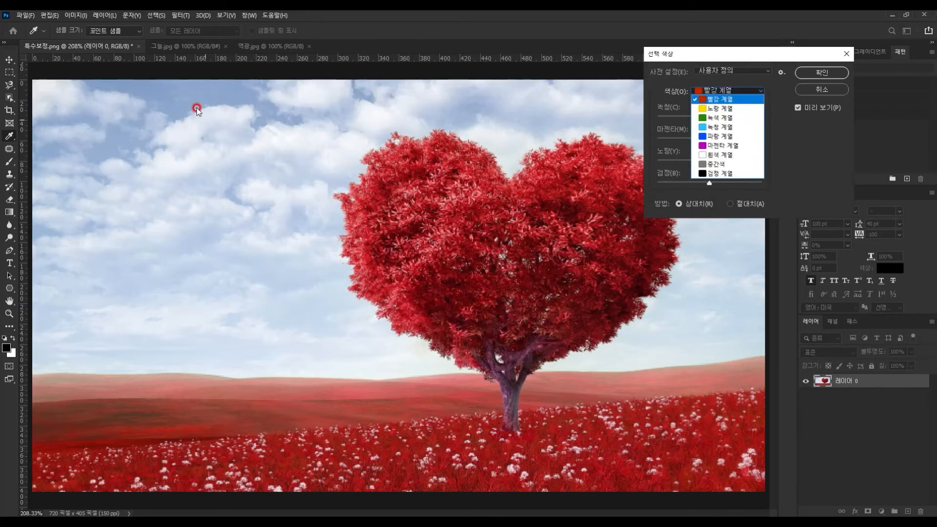
click(724, 129)
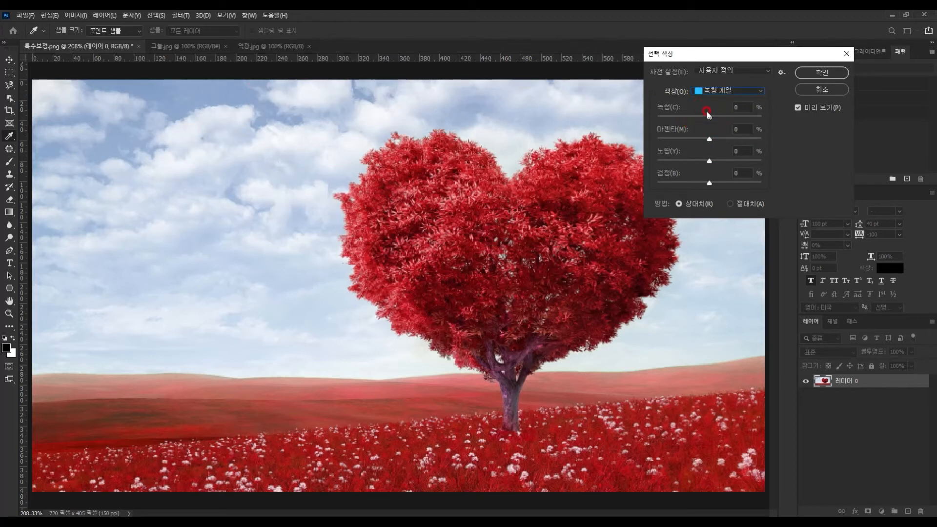
drag(709, 117, 658, 117)
mouse_move(740, 117)
mouse_down()
mouse_move(657, 117)
mouse_move(763, 117)
mouse_up()
click(322, 82)
Step: Try lowering and raising Yellow for the cyans, and reset both Yellow and Cyan to 0%
drag(711, 165, 690, 162)
drag(767, 169, 789, 148)
text(0)
click(709, 92)
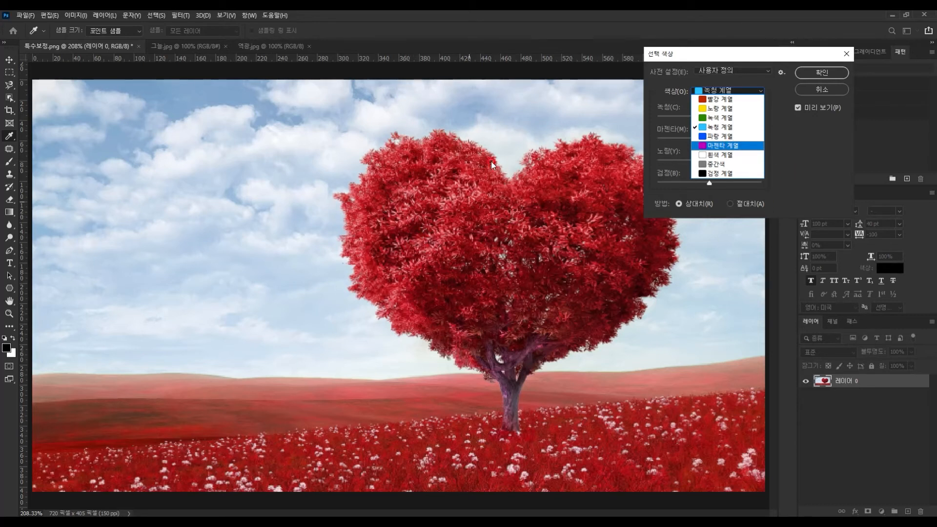
click(332, 240)
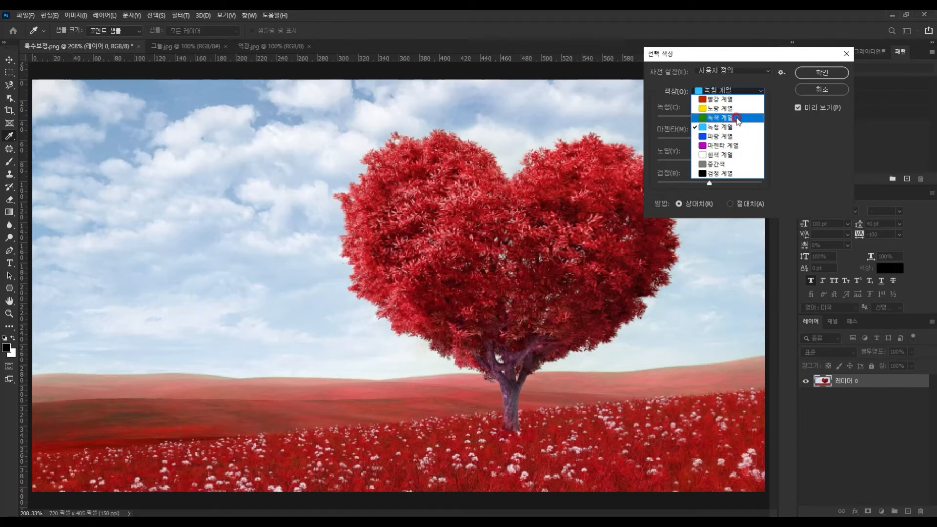
click(772, 89)
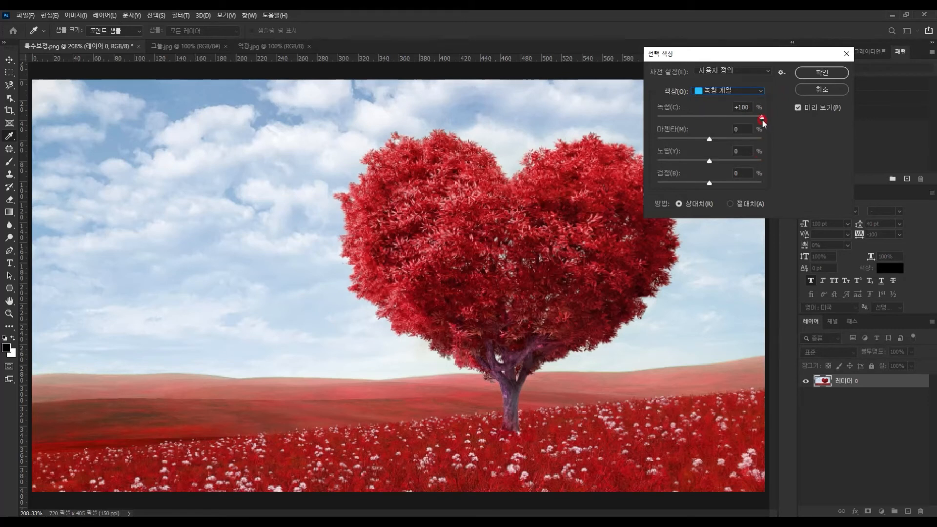
click(735, 107)
text(0)
Step: Return to the reds and reset their Magenta to 0%
click(755, 94)
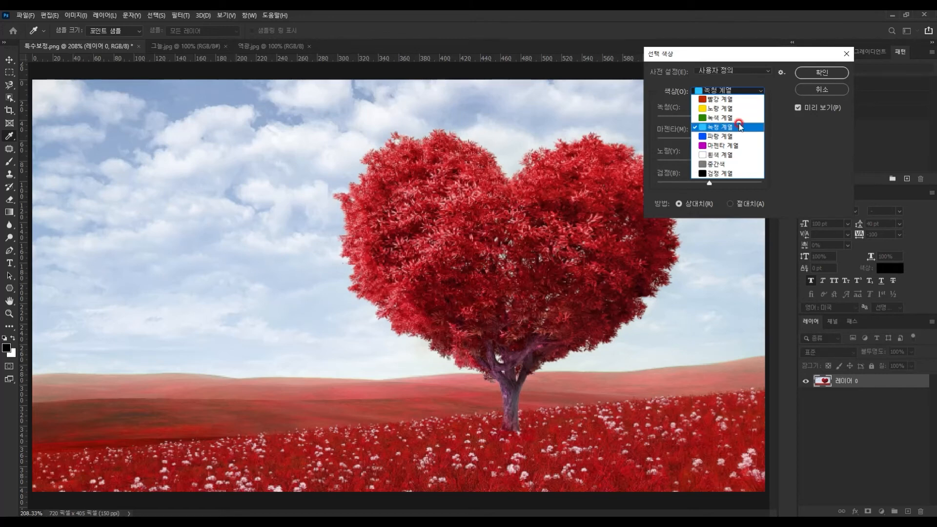
click(745, 100)
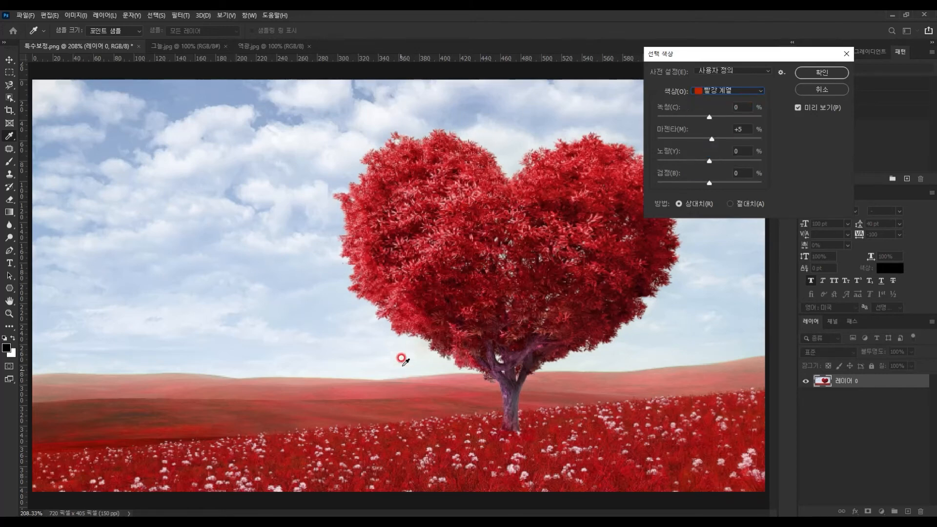
mouse_move(712, 141)
mouse_down()
mouse_move(680, 140)
mouse_move(714, 140)
mouse_up()
click(745, 128)
text(0)
Step: Set the Selective Color method to Absolute and lower the reds' Magenta to -100%
click(804, 133)
click(701, 204)
click(733, 204)
drag(711, 139, 649, 148)
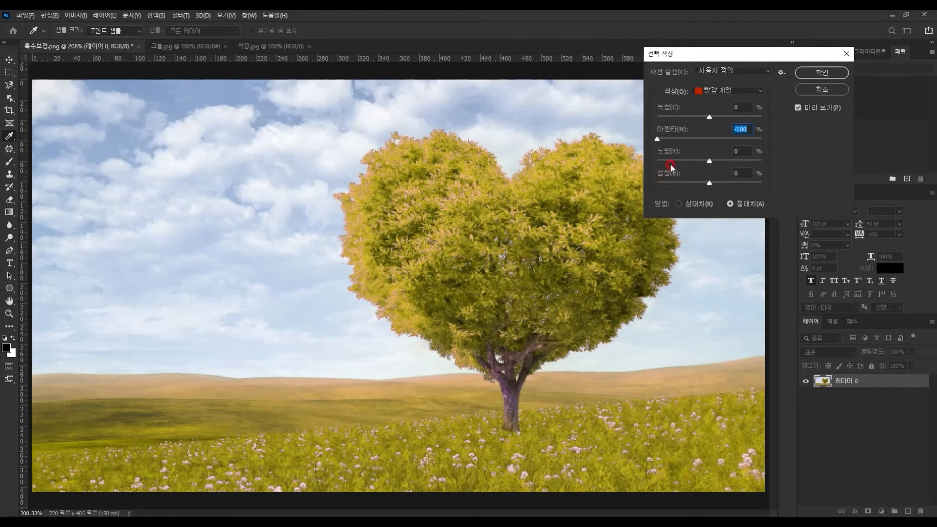
Step: Compare the Relative and Absolute methods on the recoloured tree by alternating between them, and cancel Selective Color
click(680, 203)
click(698, 202)
click(736, 202)
click(706, 203)
click(743, 203)
click(713, 203)
click(746, 204)
click(698, 204)
click(740, 202)
click(697, 204)
click(751, 205)
click(702, 204)
click(752, 205)
click(825, 90)
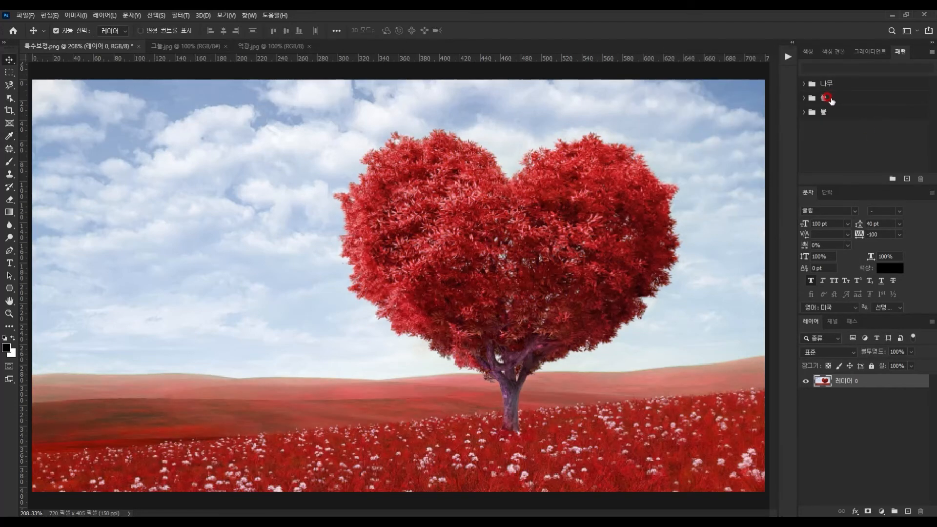
Step: Switch to the 그늘.jpg document, preview the Shadows/Highlights adjustment on it, and cancel the dialog
click(192, 51)
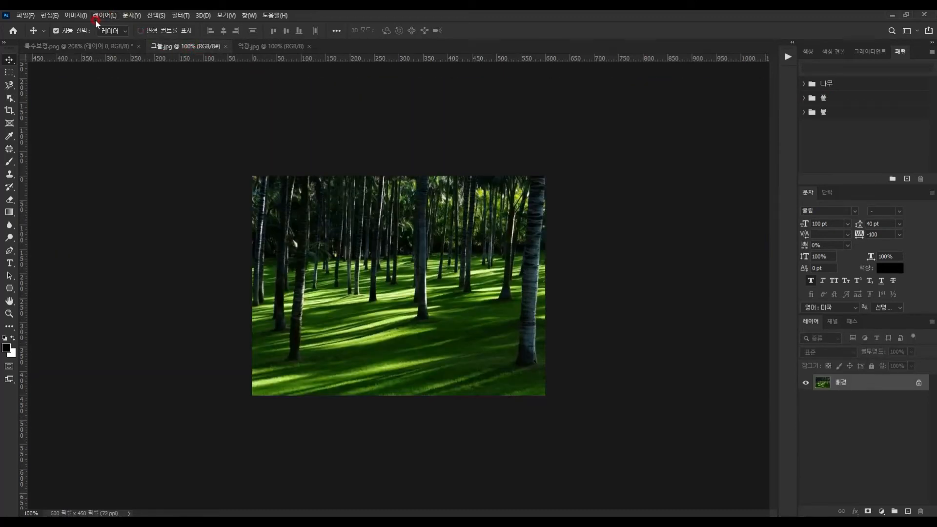
click(81, 17)
mouse_move(94, 39)
click(228, 202)
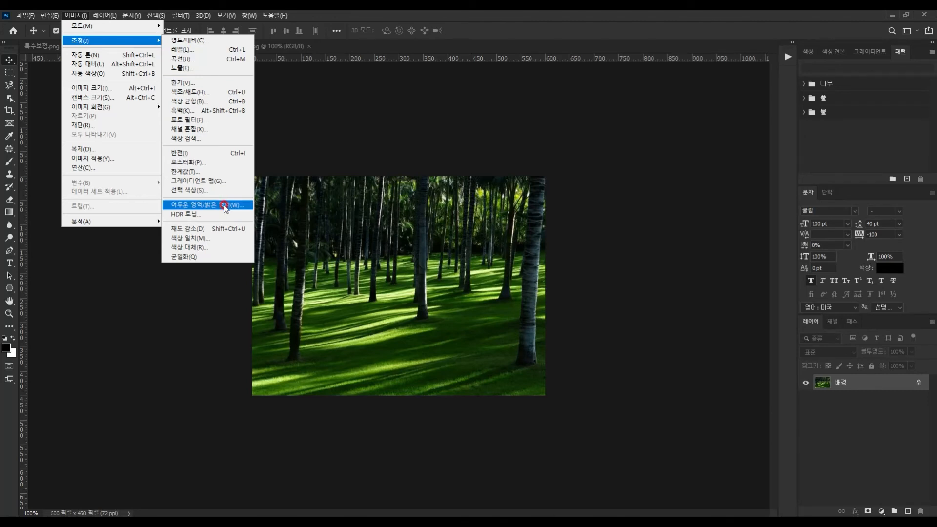
click(224, 205)
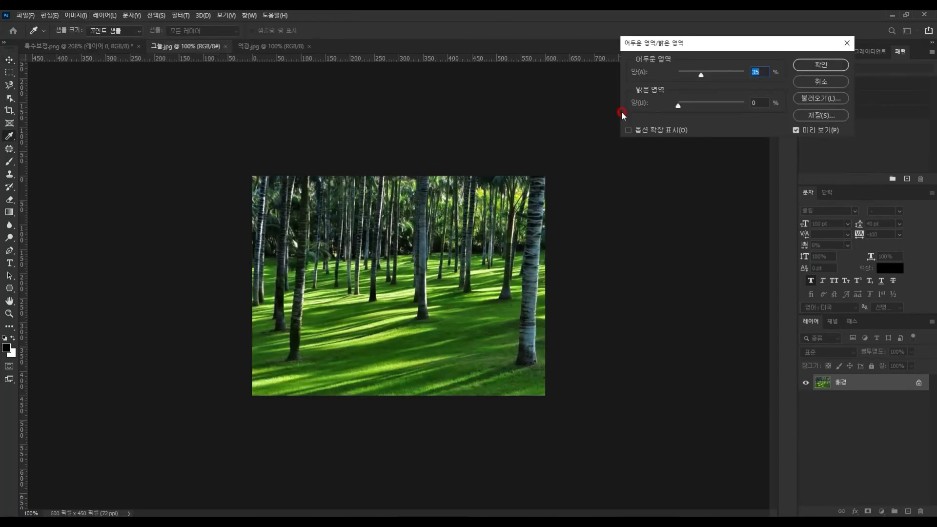
drag(745, 42, 736, 43)
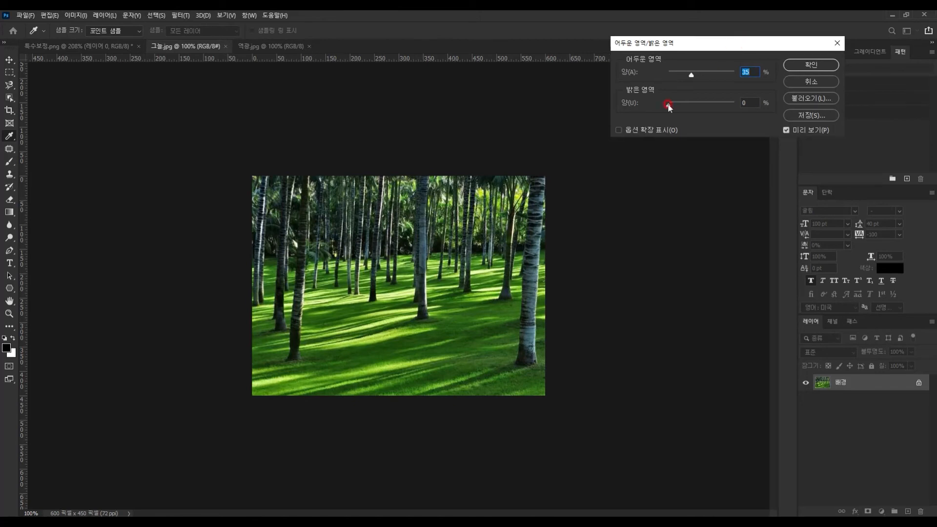
click(816, 85)
Step: Reopen the Shadows/Highlights adjustment on the enlarged forest photo and move its dialog off the area being examined
key(v)
scroll(420, 295, up, 5)
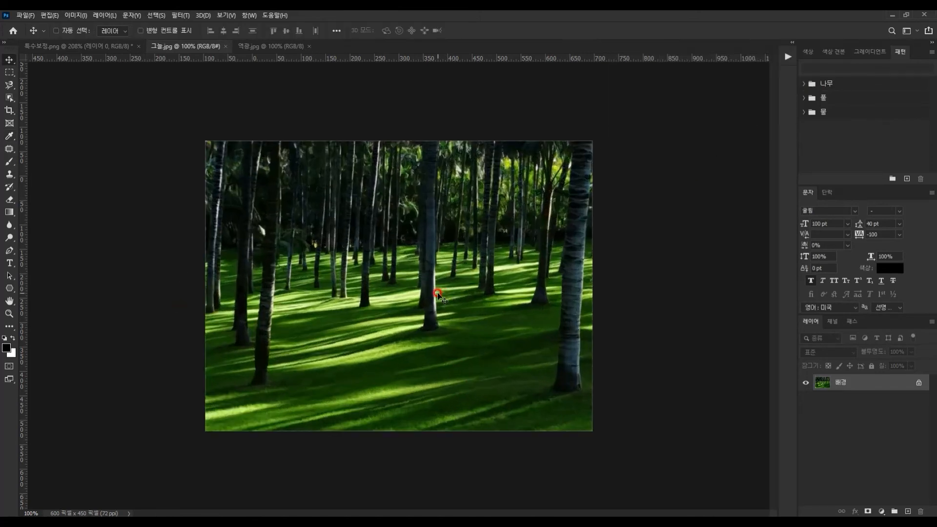
click(80, 15)
click(81, 15)
click(81, 15)
mouse_move(79, 40)
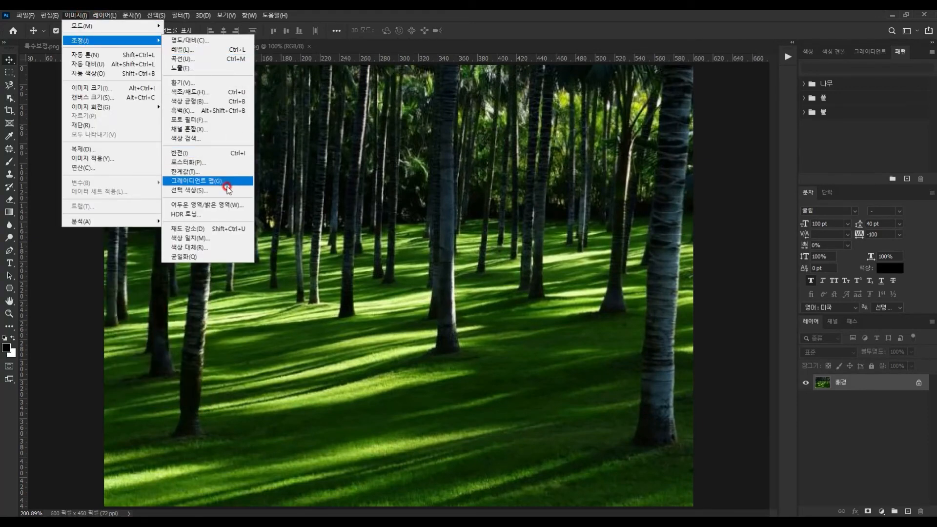
click(225, 205)
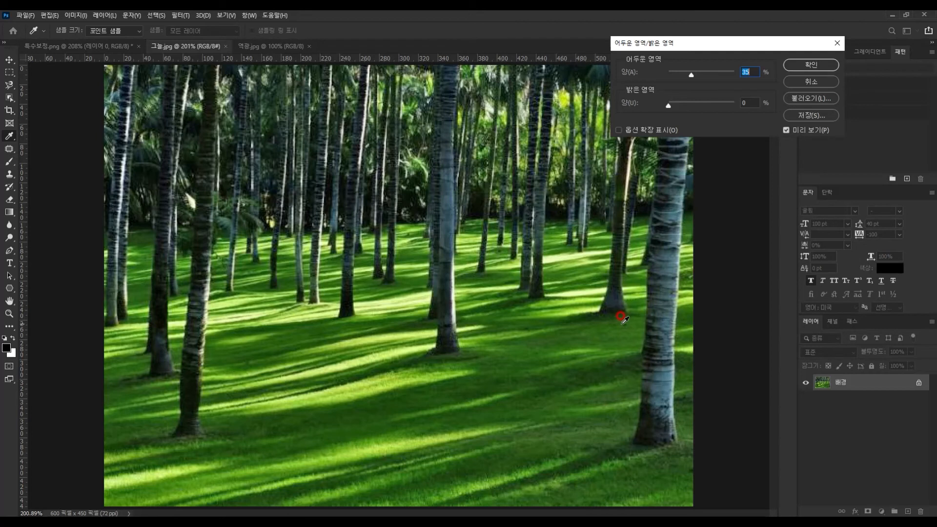
drag(737, 43, 737, 64)
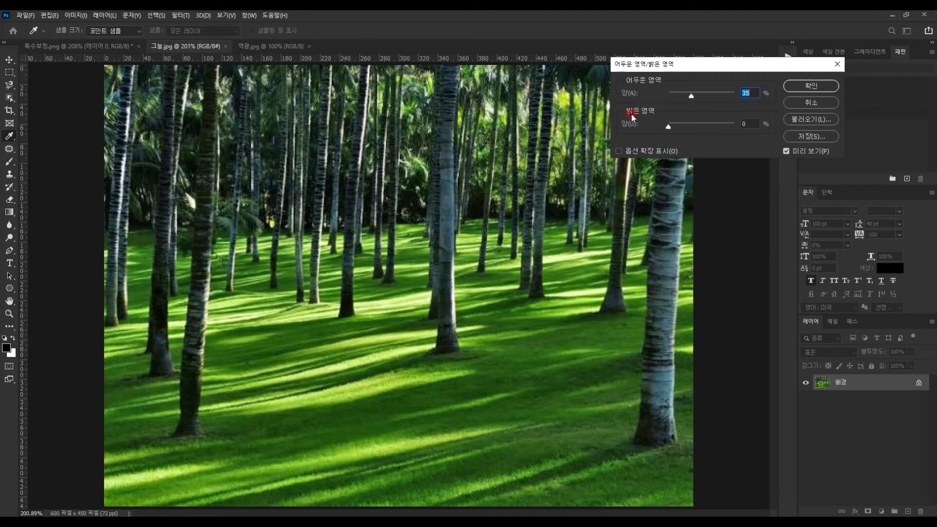
drag(673, 66, 699, 63)
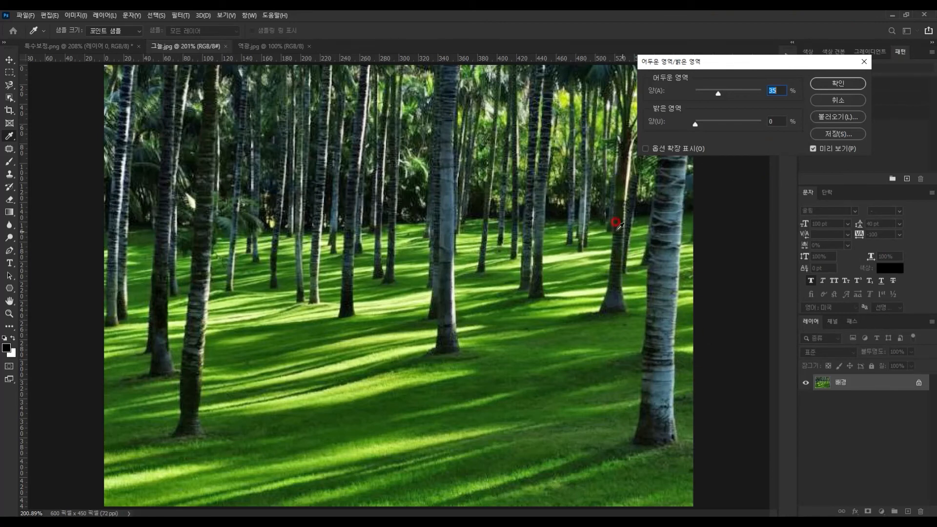
Step: Compare the forest photo with and without the default 35% shadow correction by alternating the preview
click(824, 148)
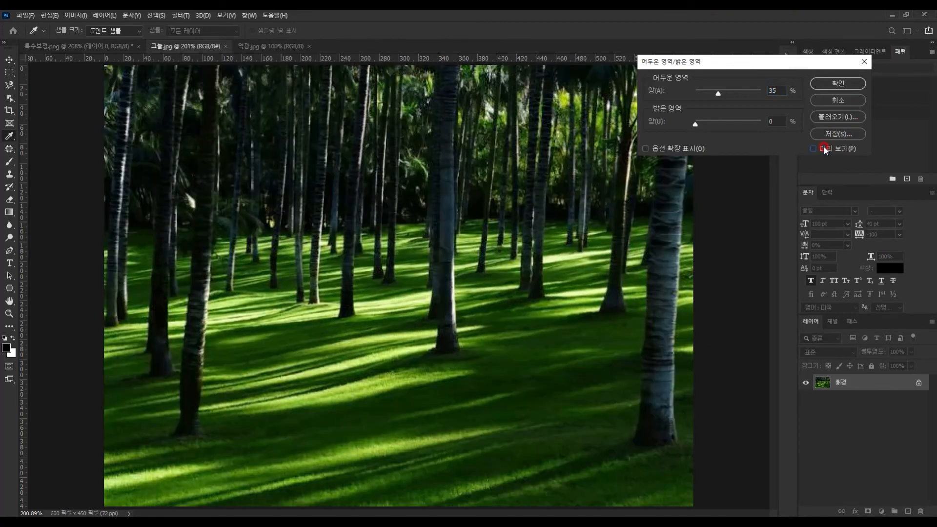
click(824, 148)
click(824, 148)
click(824, 148)
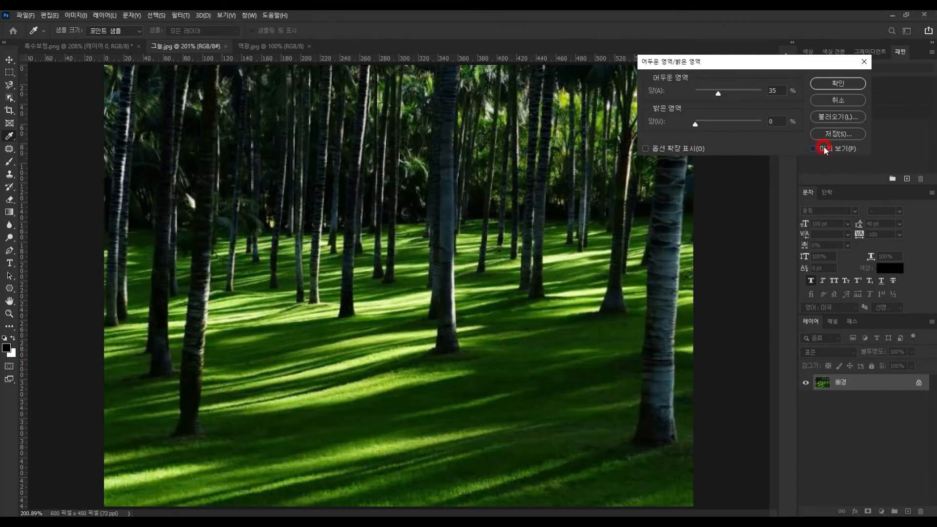
click(824, 148)
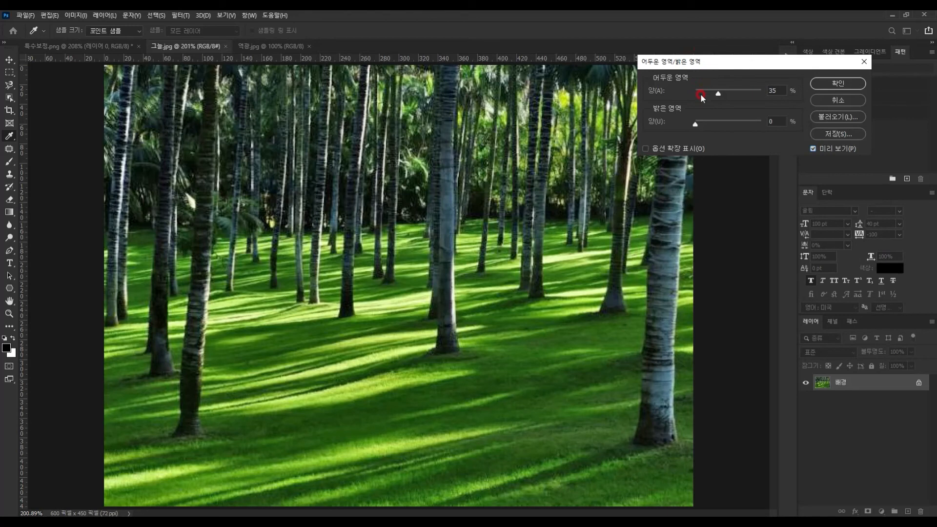
click(874, 228)
click(839, 148)
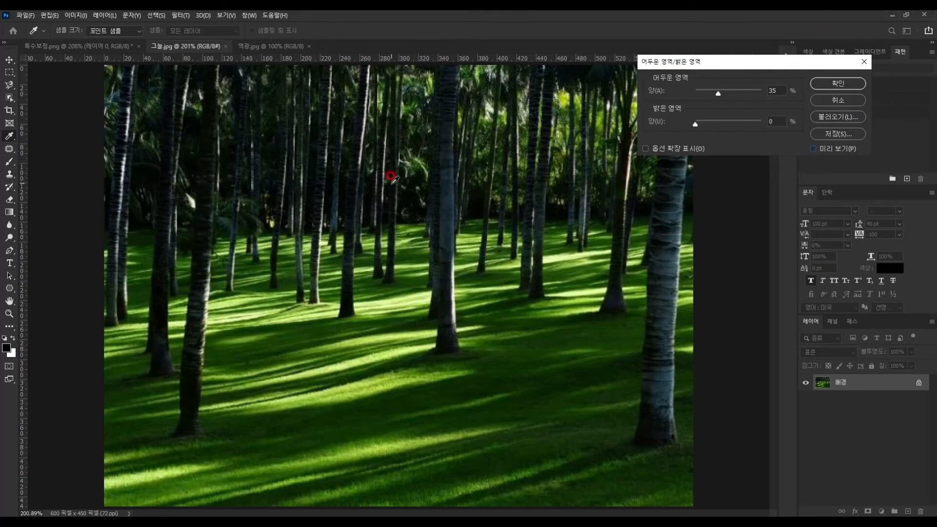
click(836, 149)
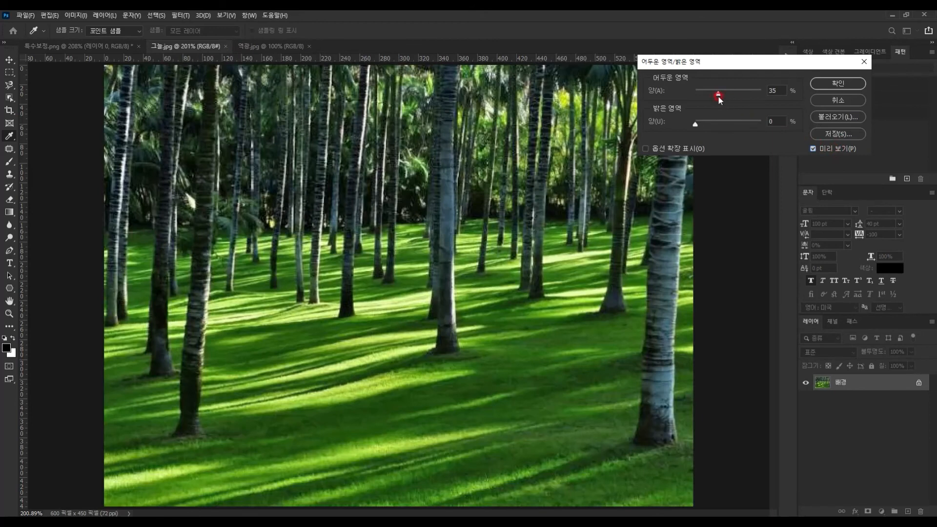
Step: Raise the forest photo's Shadows amount to 68% and compare the result with the original
drag(716, 94, 741, 101)
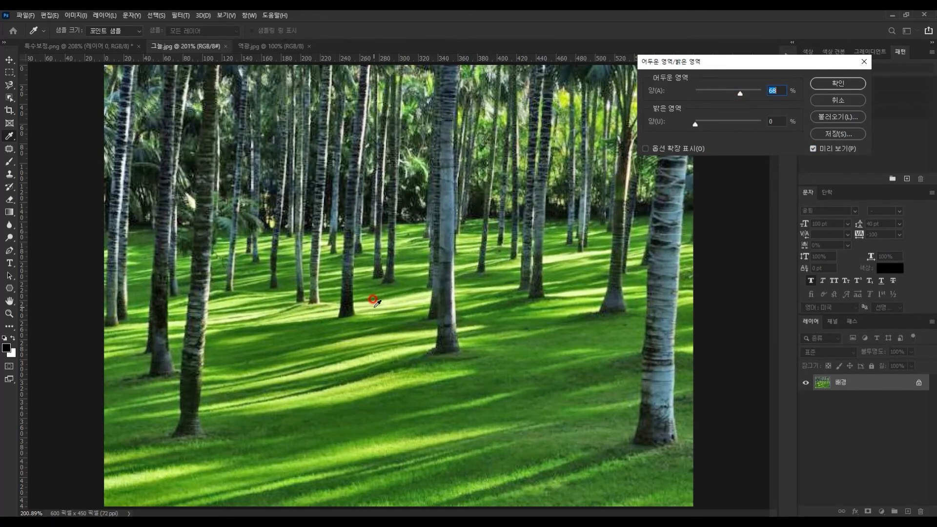
click(844, 148)
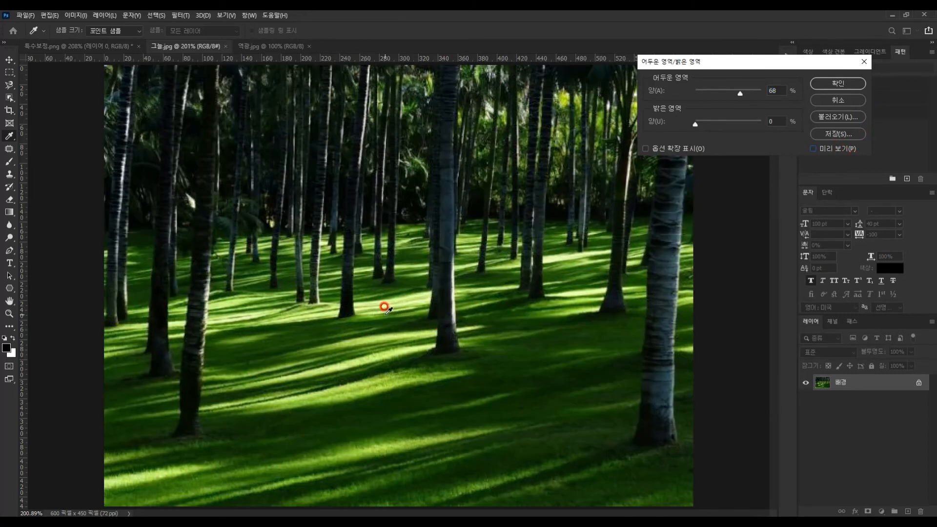
click(830, 148)
Step: Try different Highlights amounts on the forest photo, settling on 59%, and lower the Shadows amount to 56%
drag(699, 128, 729, 122)
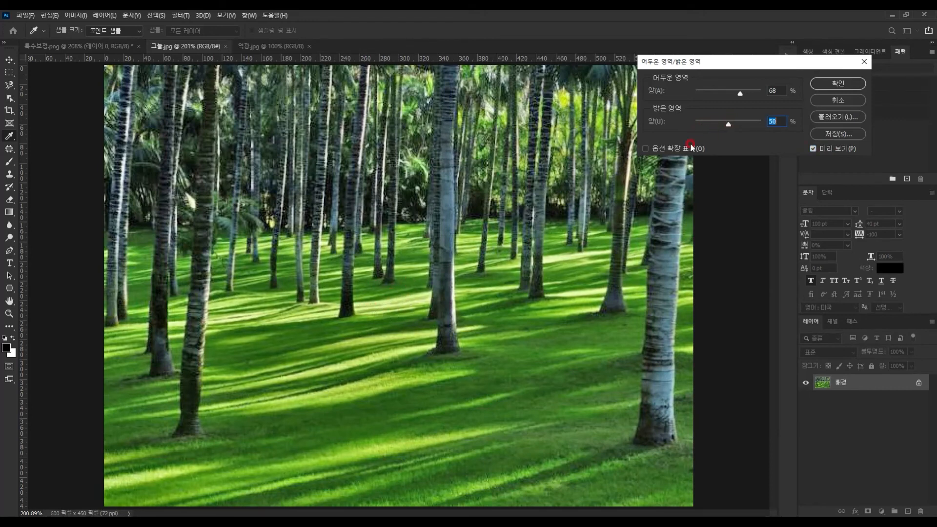
mouse_move(730, 126)
mouse_down()
mouse_move(710, 127)
mouse_move(787, 127)
mouse_move(642, 142)
mouse_move(735, 141)
mouse_move(756, 122)
mouse_move(673, 131)
mouse_move(704, 139)
mouse_move(701, 125)
mouse_up()
click(769, 90)
drag(725, 124, 735, 124)
click(606, 366)
drag(606, 366, 563, 405)
drag(740, 93, 734, 96)
Step: Compare the adjusted forest photo repeatedly with the original, and cancel Shadows/Highlights
click(818, 148)
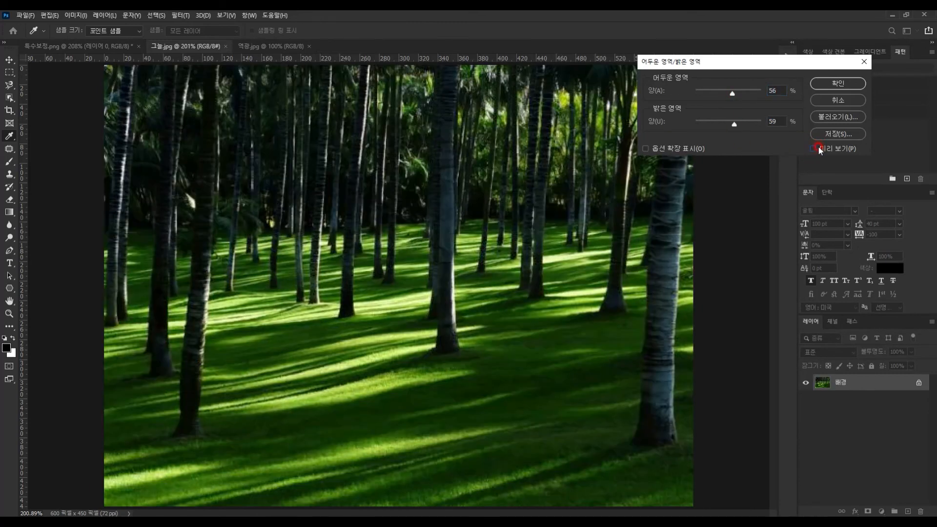
click(818, 147)
click(819, 147)
click(818, 149)
click(816, 149)
click(814, 149)
click(814, 149)
click(813, 149)
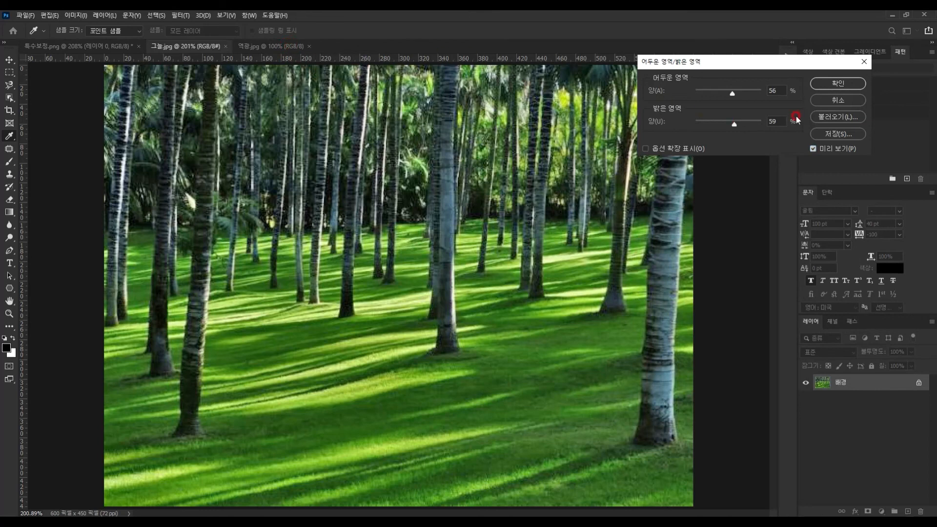
click(851, 100)
Step: Switch to the 역광.jpg document, start Shadows/Highlights, and compare its default preview with the original photo
click(288, 47)
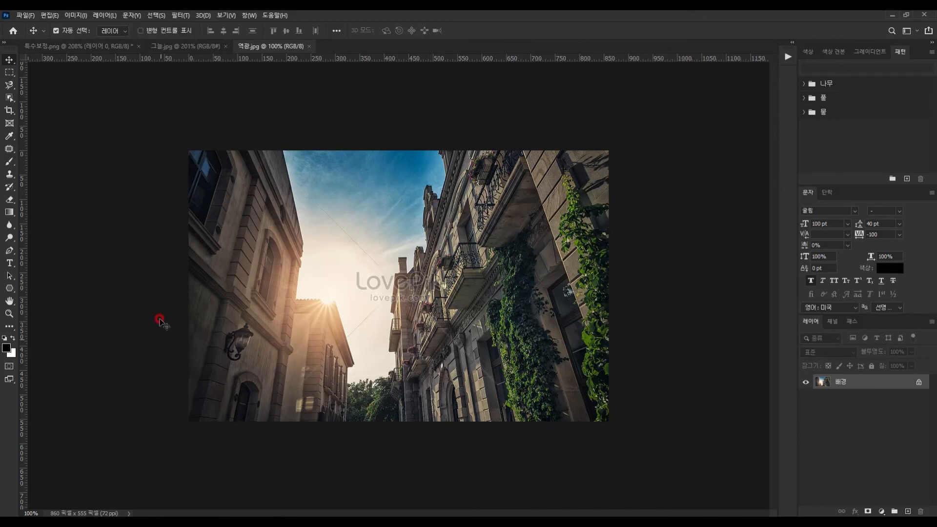
click(75, 15)
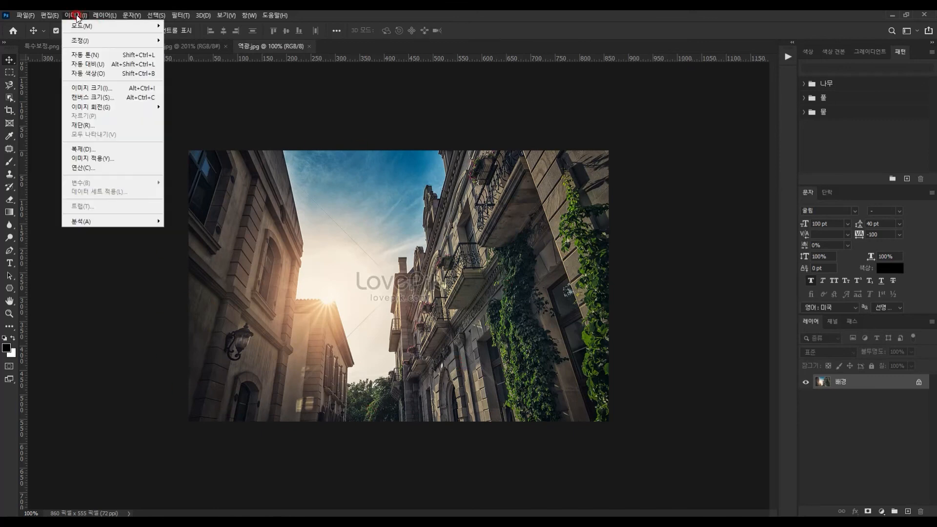
mouse_move(84, 40)
click(222, 205)
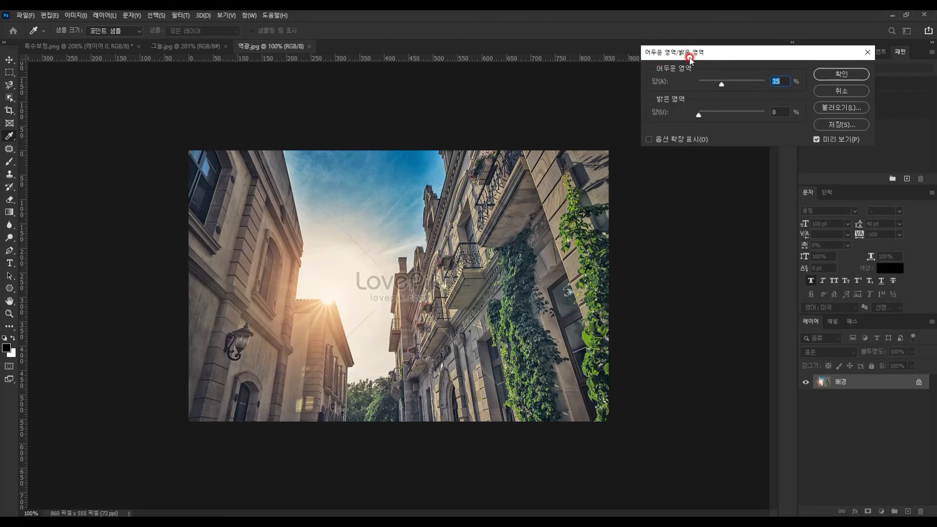
click(818, 140)
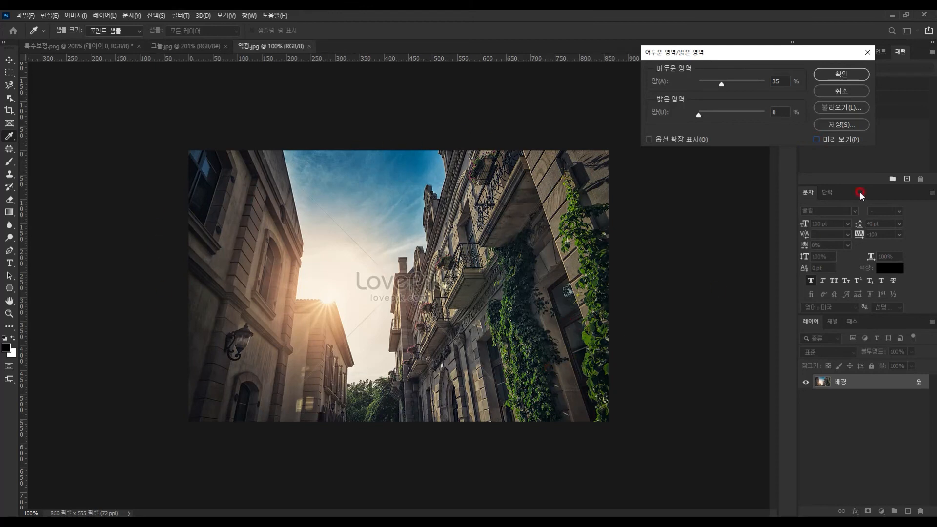
click(816, 139)
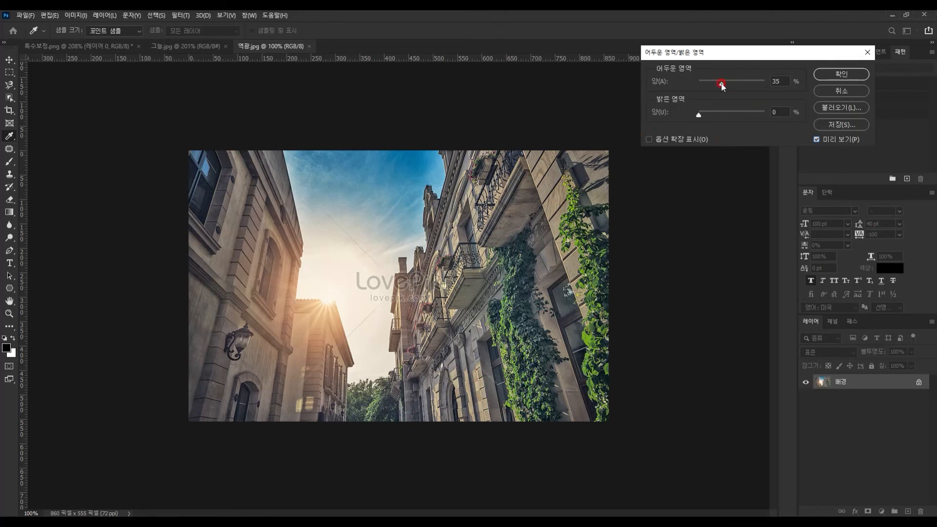
Step: Raise the backlit street photo's Shadows amount to 61% and compare the result with the original
drag(722, 84, 738, 84)
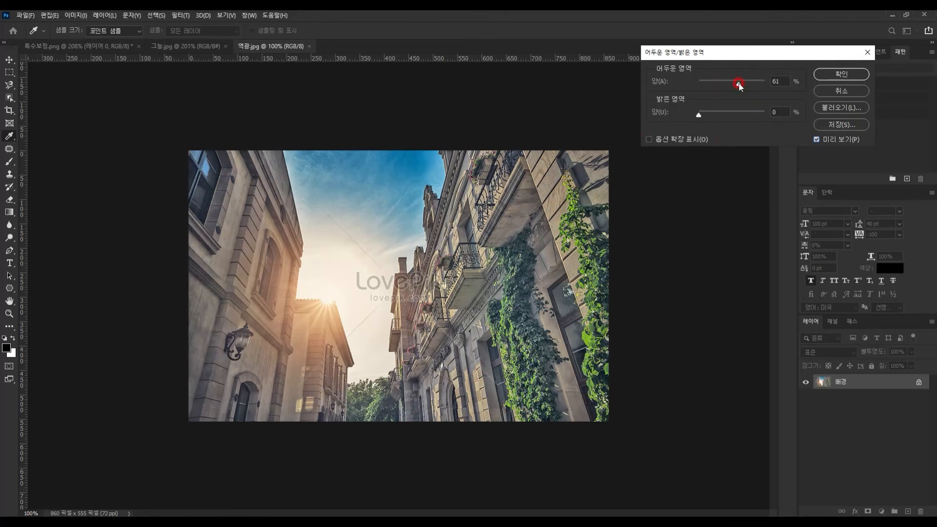
click(834, 141)
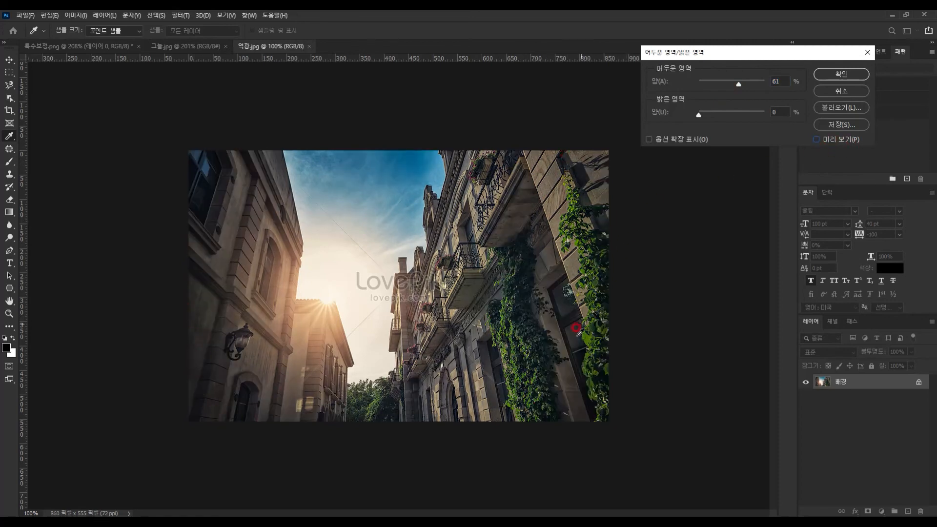
click(814, 140)
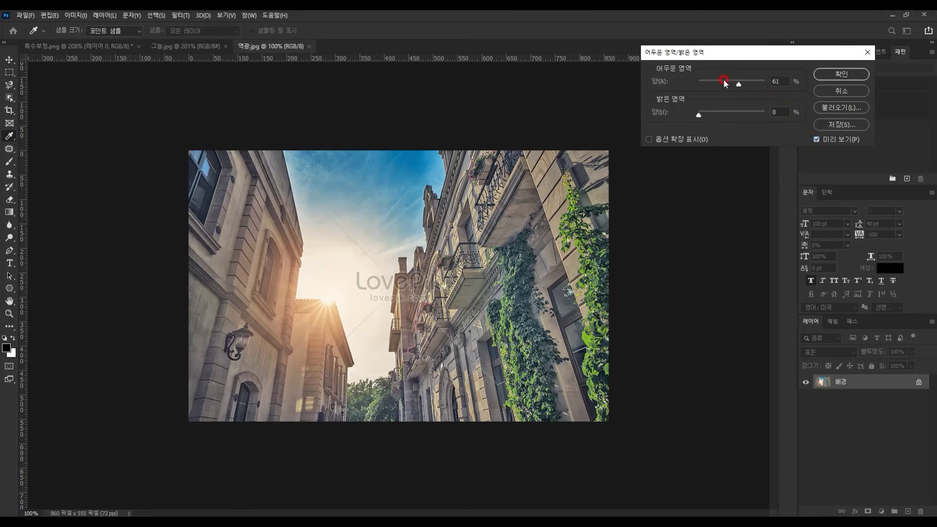
Step: Set the street photo's Shadows amount to 68%, and try Highlights at 54% before settling on 3%
mouse_move(741, 83)
mouse_down()
mouse_move(749, 82)
mouse_move(734, 87)
mouse_move(743, 87)
mouse_up()
drag(701, 118, 735, 116)
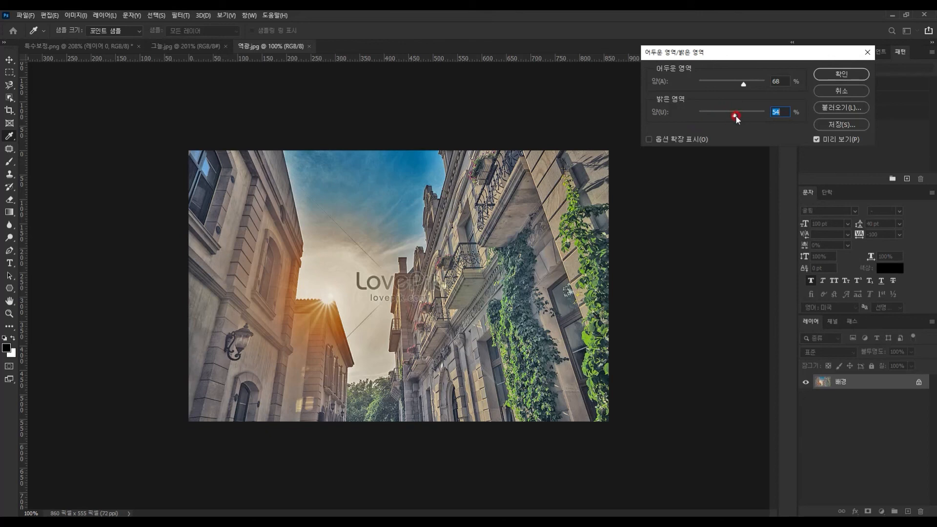
drag(740, 115, 693, 127)
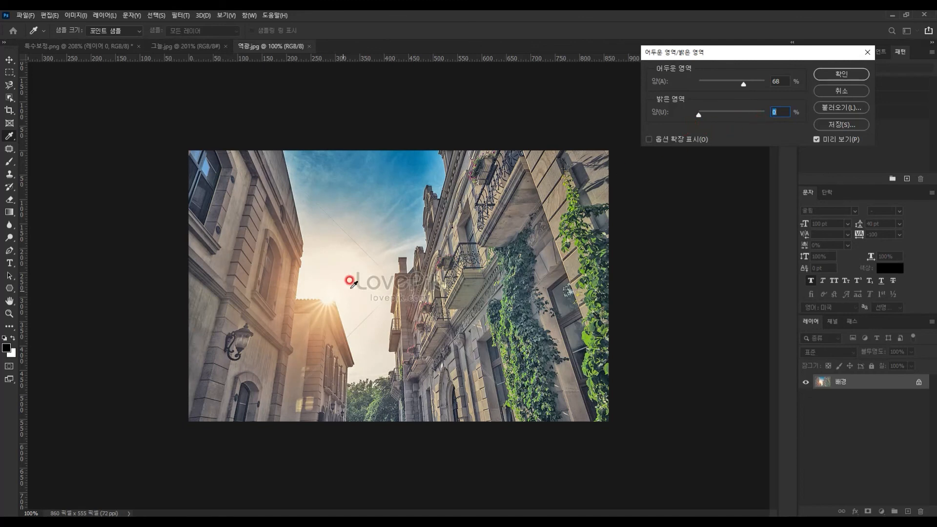
text(2)
text(3)
key(BackSpace)
key(BackSpace)
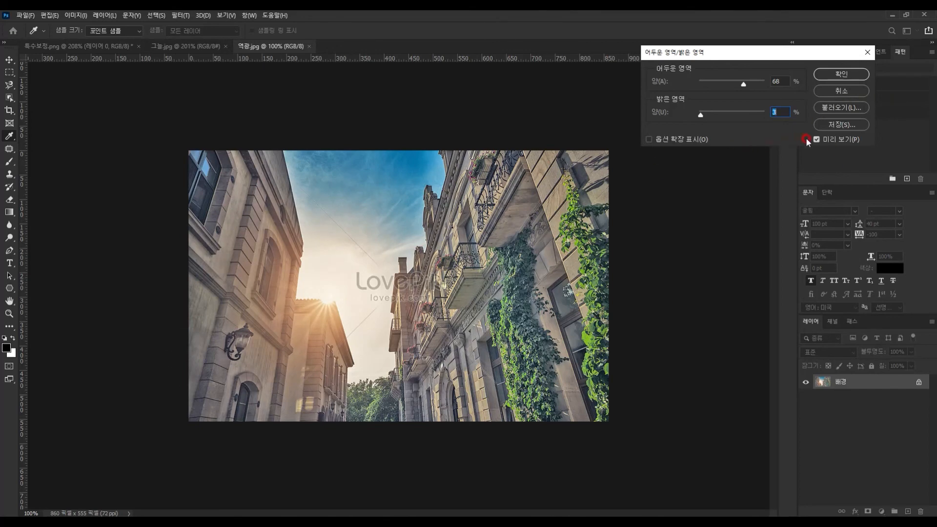
Step: Compare the adjusted street photo with the original, and cancel Shadows/Highlights
click(818, 139)
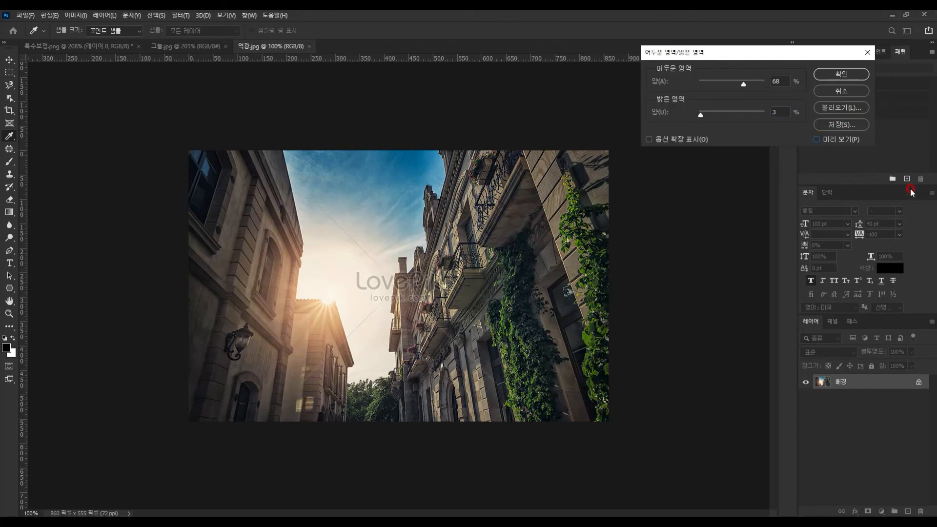
click(829, 140)
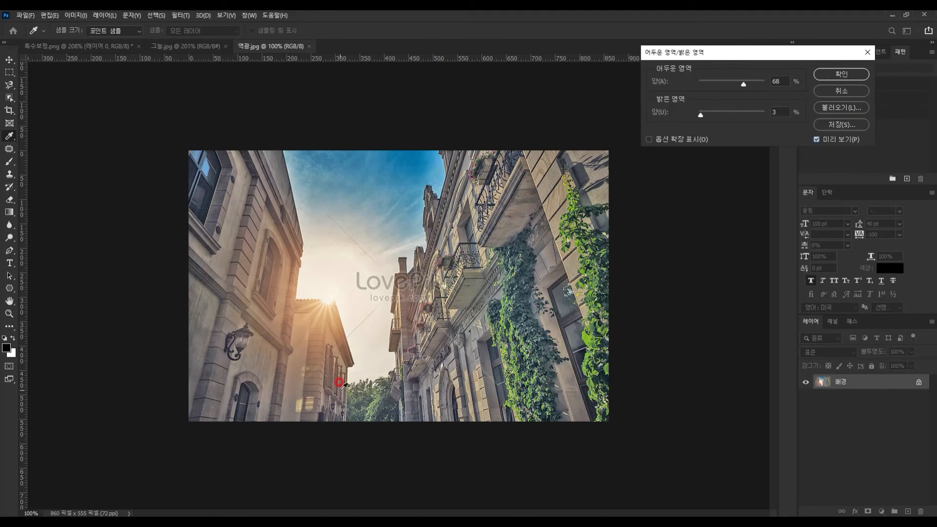
click(838, 91)
key(v)
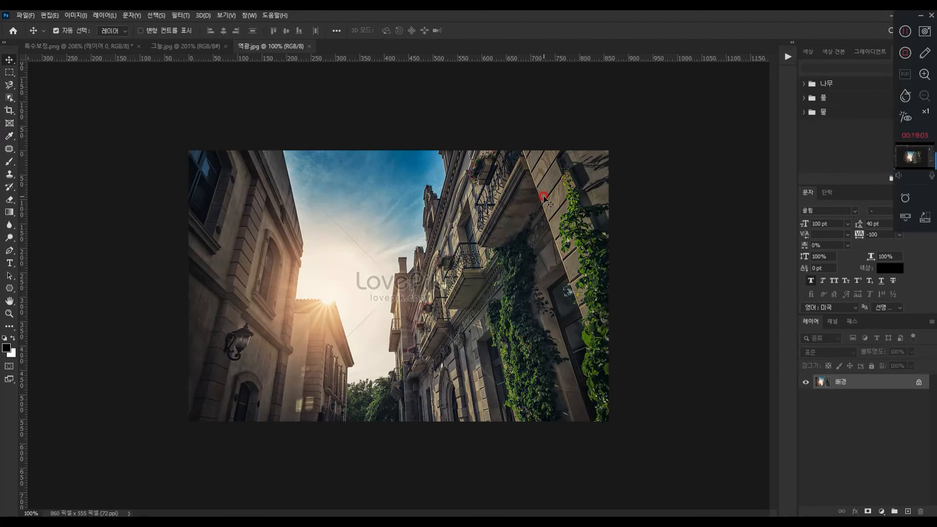
click(924, 52)
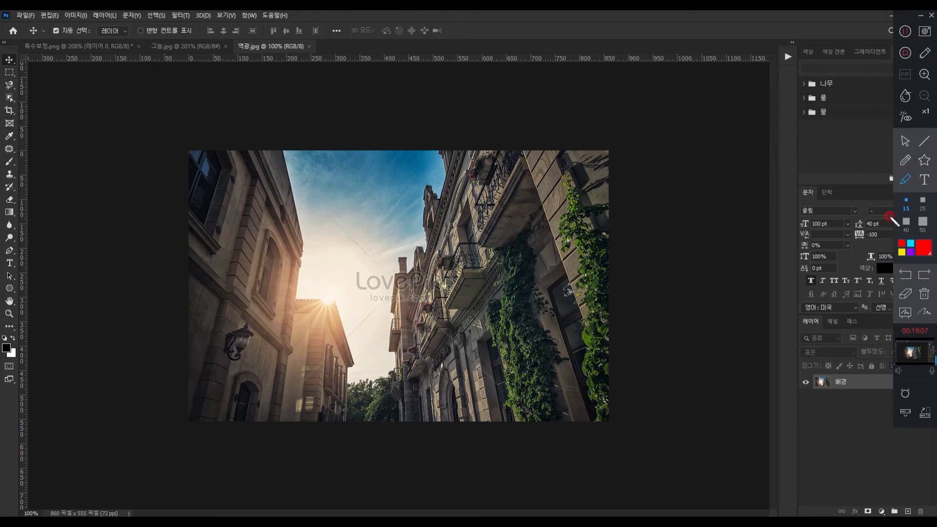
click(931, 252)
mouse_move(143, 118)
mouse_down()
mouse_move(115, 265)
mouse_move(288, 133)
mouse_up()
drag(211, 156, 195, 234)
drag(179, 187, 229, 187)
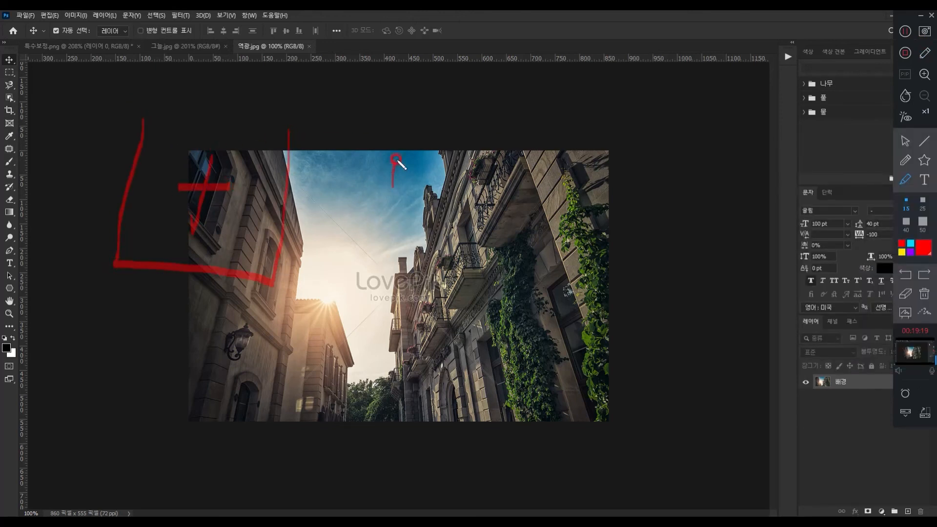